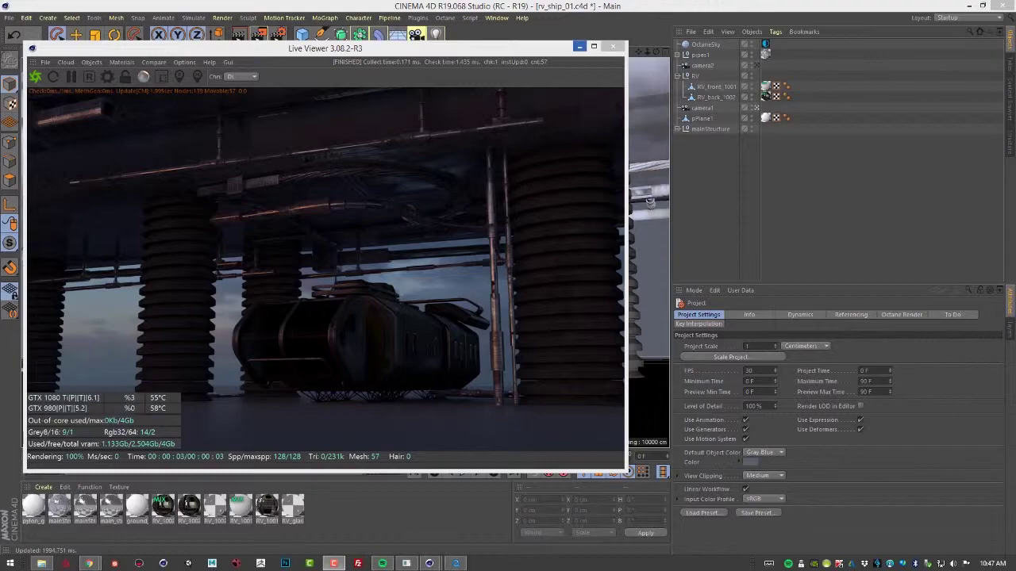
Switch to the browser and examine the RenderMan Library of IES Lights page and the Philips Lumec IES Files page
{"action": "left_click_drag", "start_coordinate": [1015, 3], "coordinate": [452, 37]}
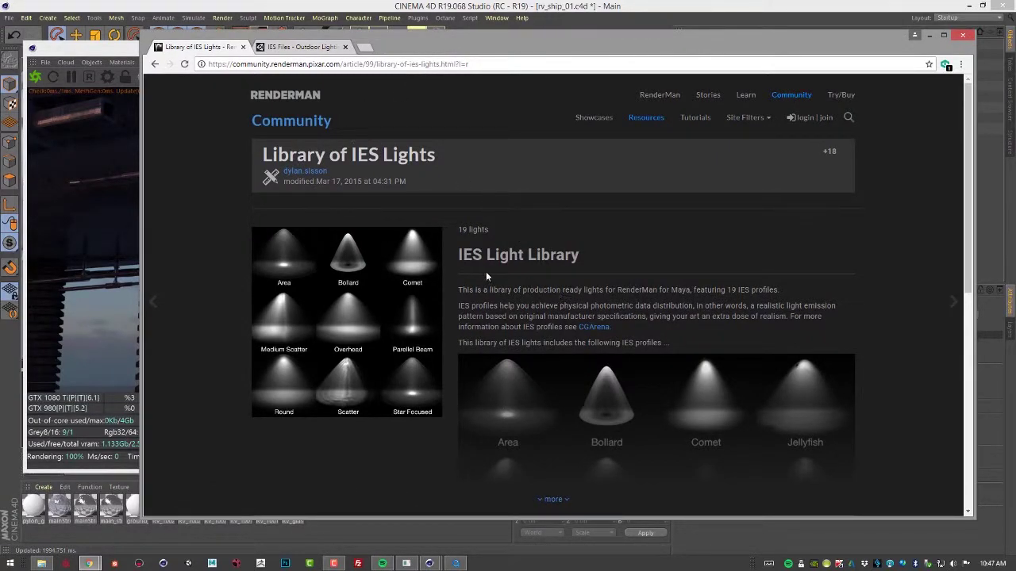
{"action": "scroll", "coordinate": [486, 278], "scroll_direction": "down", "scroll_amount": 2}
{"action": "scroll", "coordinate": [481, 289], "scroll_direction": "up", "scroll_amount": 1}
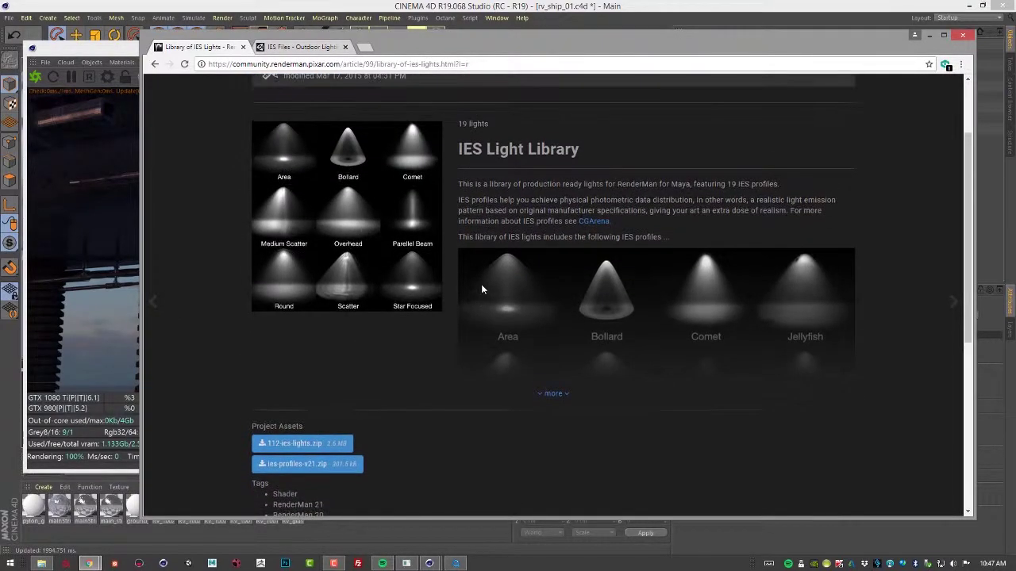
{"action": "scroll", "coordinate": [481, 289], "scroll_direction": "down", "scroll_amount": 2}
{"action": "scroll", "coordinate": [481, 289], "scroll_direction": "up", "scroll_amount": 4}
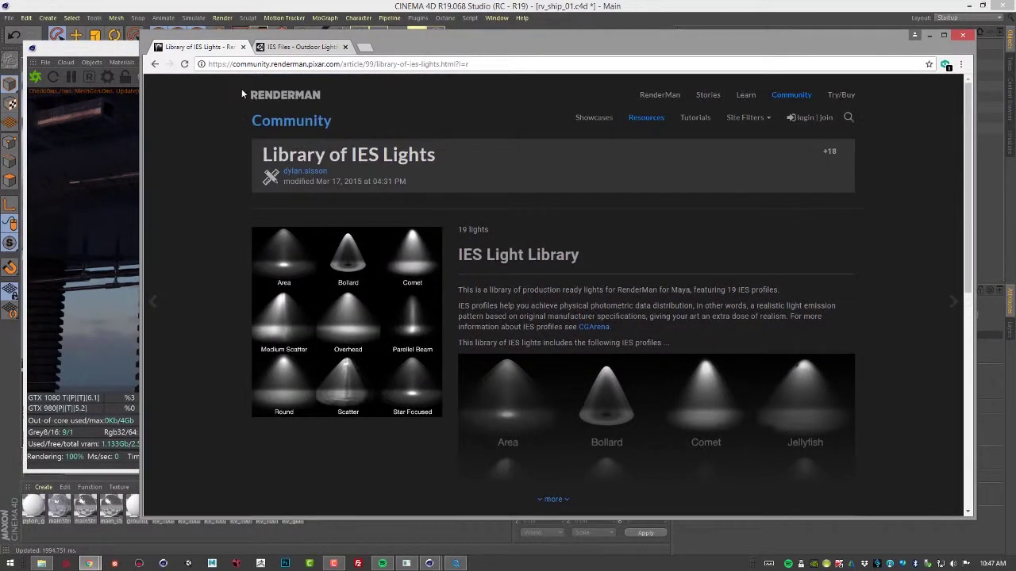
{"action": "left_click", "coordinate": [294, 47]}
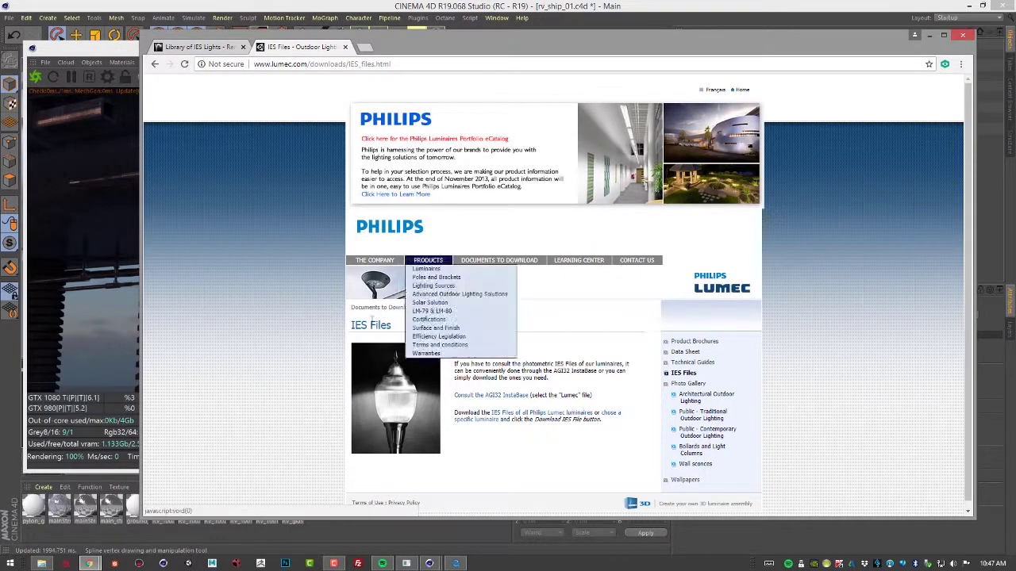
{"action": "scroll", "coordinate": [536, 341], "scroll_direction": "down", "scroll_amount": 1}
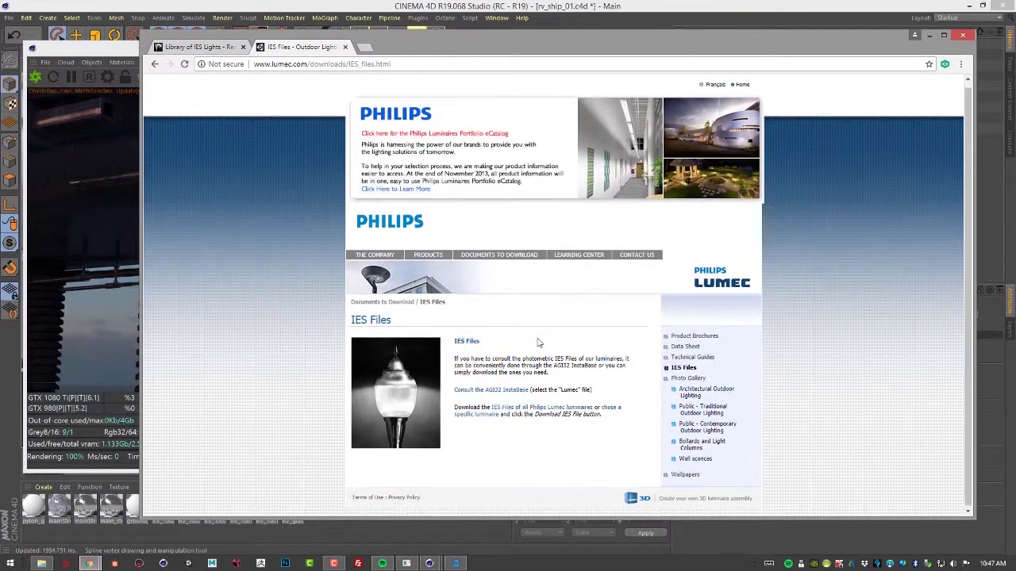
{"action": "scroll", "coordinate": [540, 344], "scroll_direction": "up", "scroll_amount": 1}
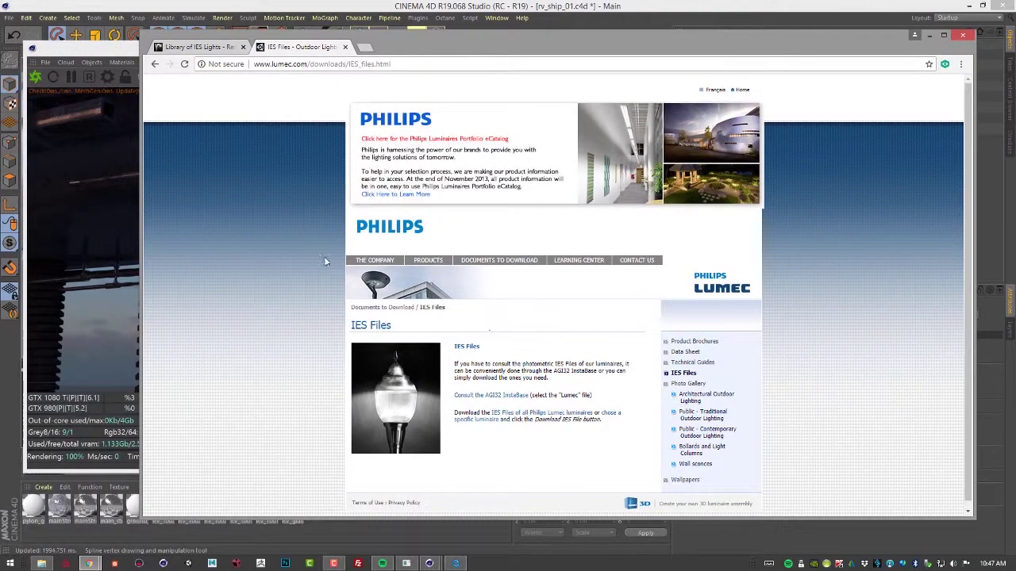
{"action": "left_click", "coordinate": [208, 47]}
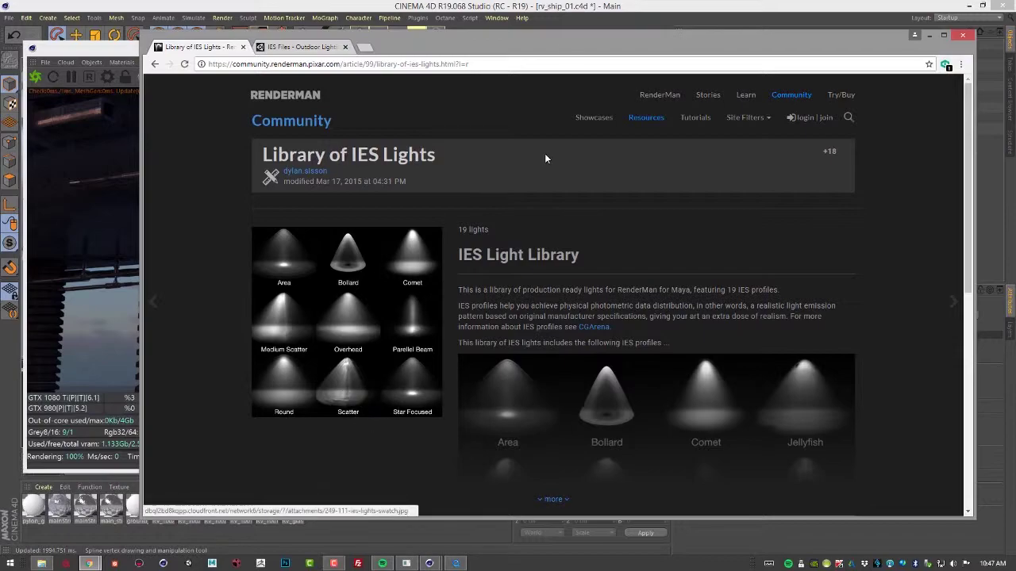
{"action": "left_click_drag", "start_coordinate": [530, 42], "coordinate": [1015, 170]}
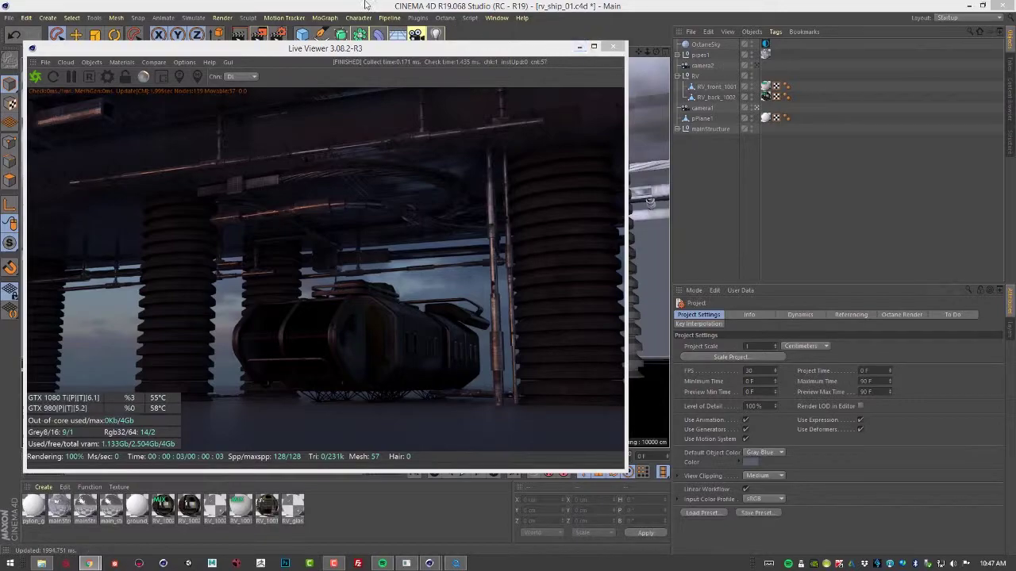
Add an Octane Ies Light and move it up beneath the structure by the near pillar, about X -1996, Y 1290, Z 7629 cm
{"action": "left_click_drag", "start_coordinate": [399, 52], "coordinate": [402, 58]}
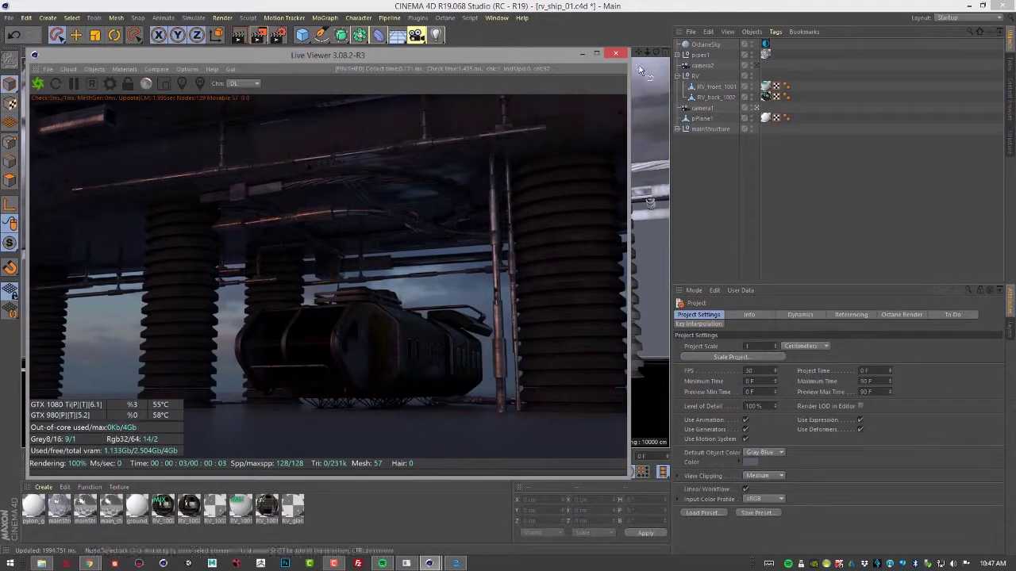
{"action": "left_click", "coordinate": [617, 54]}
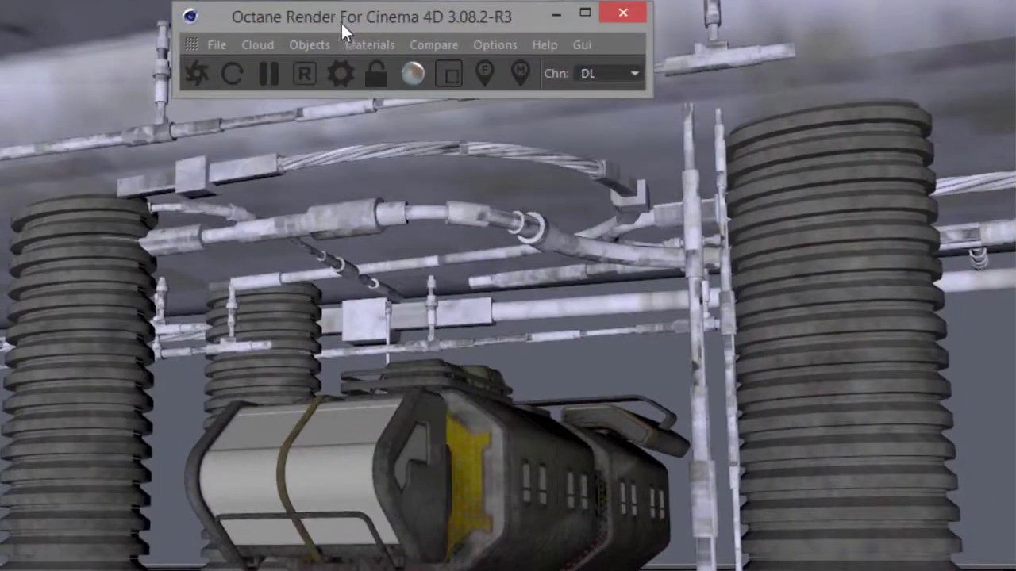
{"action": "left_click", "coordinate": [314, 41]}
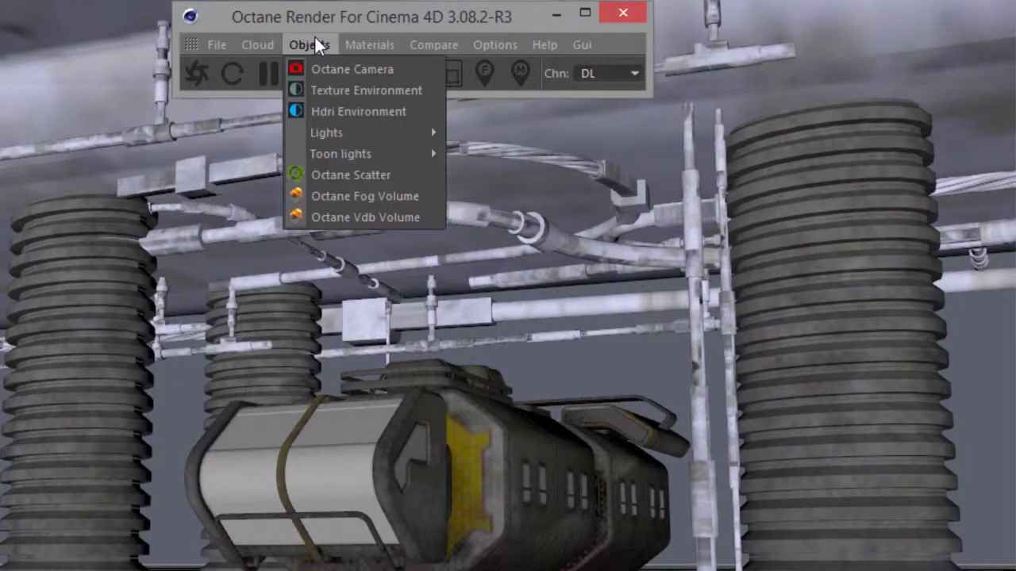
{"action": "mouse_move", "coordinate": [330, 128]}
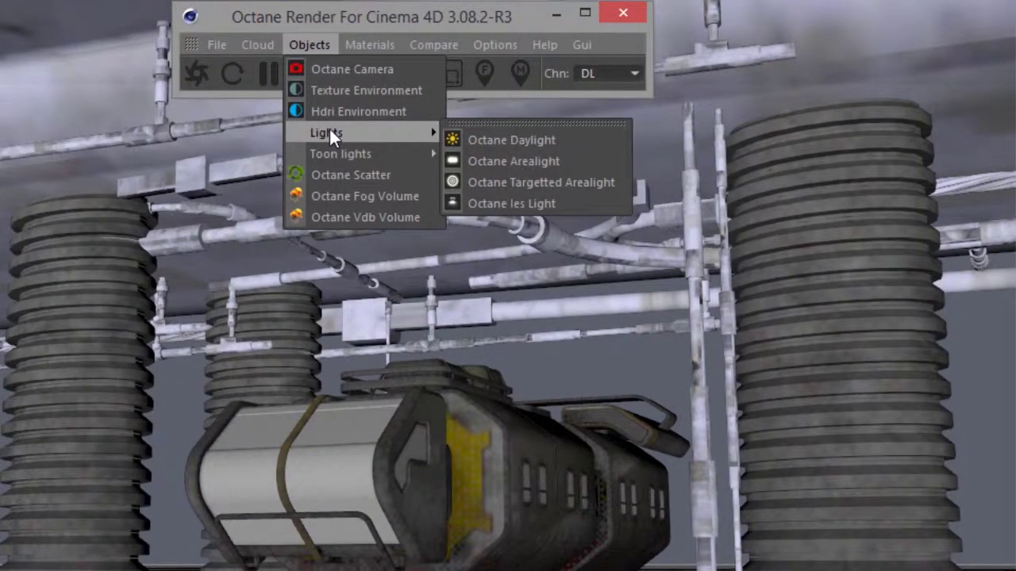
{"action": "left_click", "coordinate": [561, 204]}
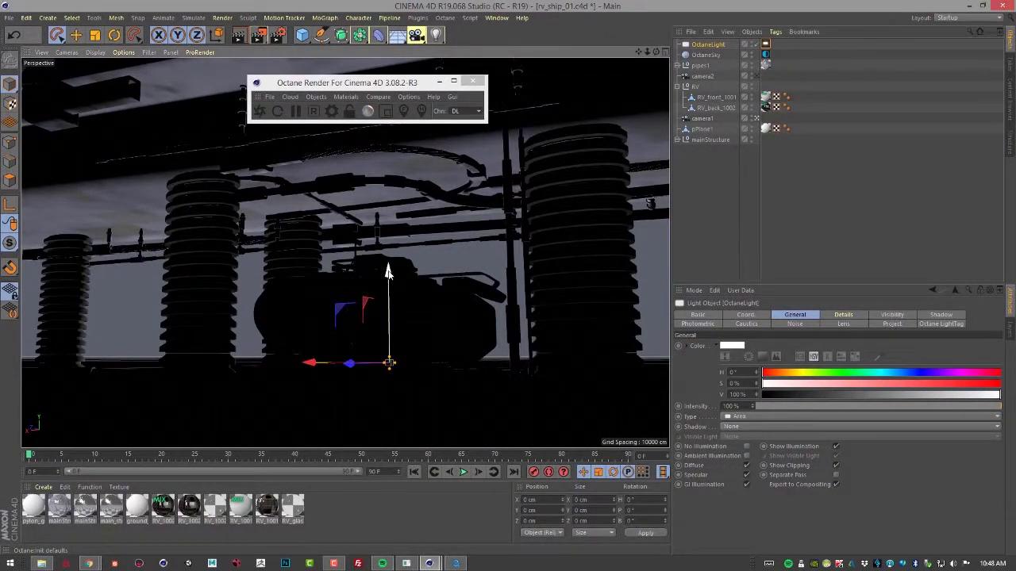
{"action": "left_click_drag", "start_coordinate": [385, 277], "coordinate": [371, 238]}
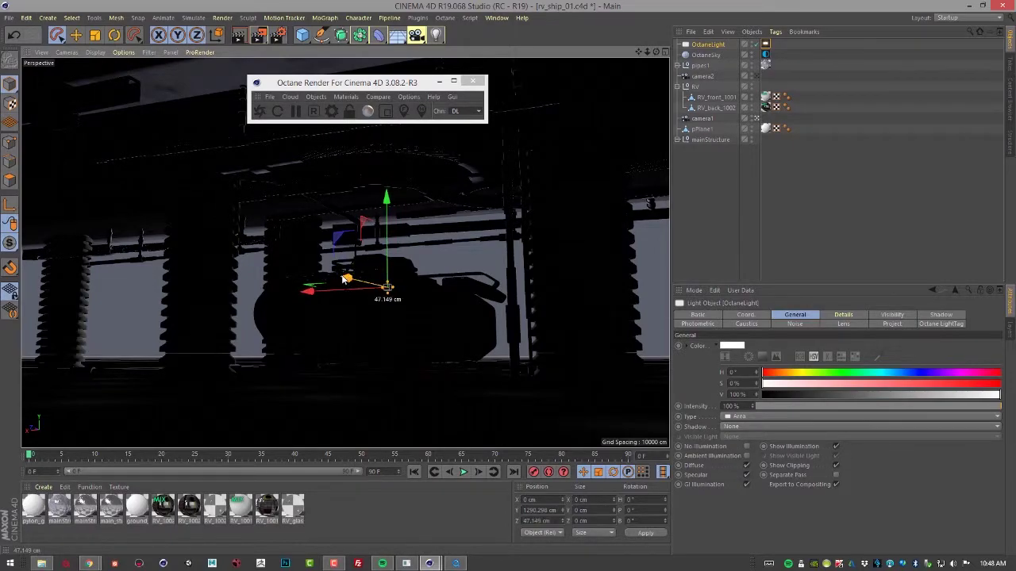
{"action": "mouse_move", "coordinate": [353, 280]}
{"action": "left_mouse_down"}
{"action": "mouse_move", "coordinate": [265, 269]}
{"action": "mouse_move", "coordinate": [170, 238]}
{"action": "mouse_move", "coordinate": [179, 244]}
{"action": "mouse_move", "coordinate": [239, 220]}
{"action": "mouse_move", "coordinate": [186, 201]}
{"action": "mouse_move", "coordinate": [95, 215]}
{"action": "mouse_move", "coordinate": [203, 193]}
{"action": "mouse_move", "coordinate": [106, 141]}
{"action": "left_mouse_up"}
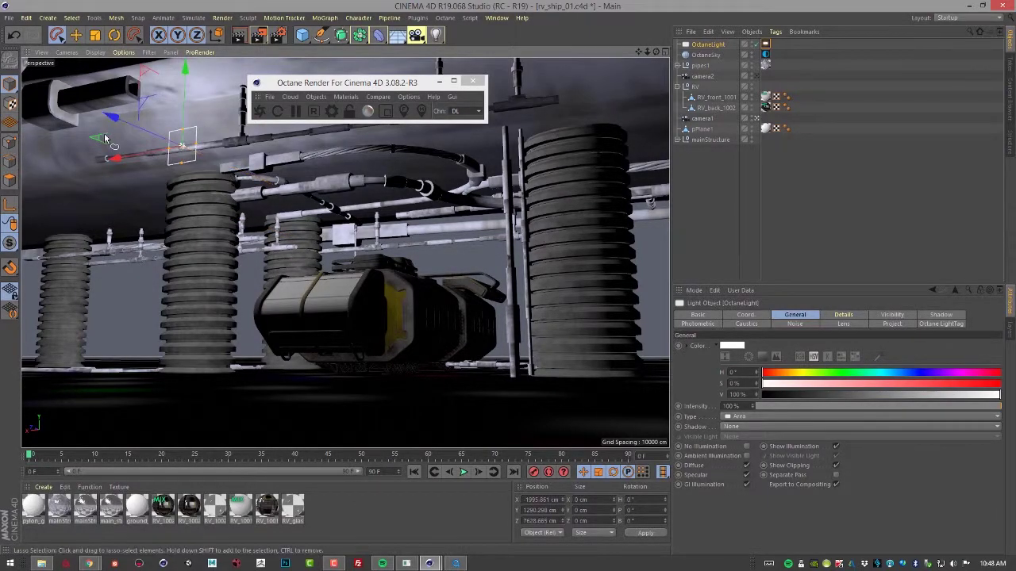
Rotate the new light about its pitch axis to about -167°
{"action": "left_click", "coordinate": [115, 35]}
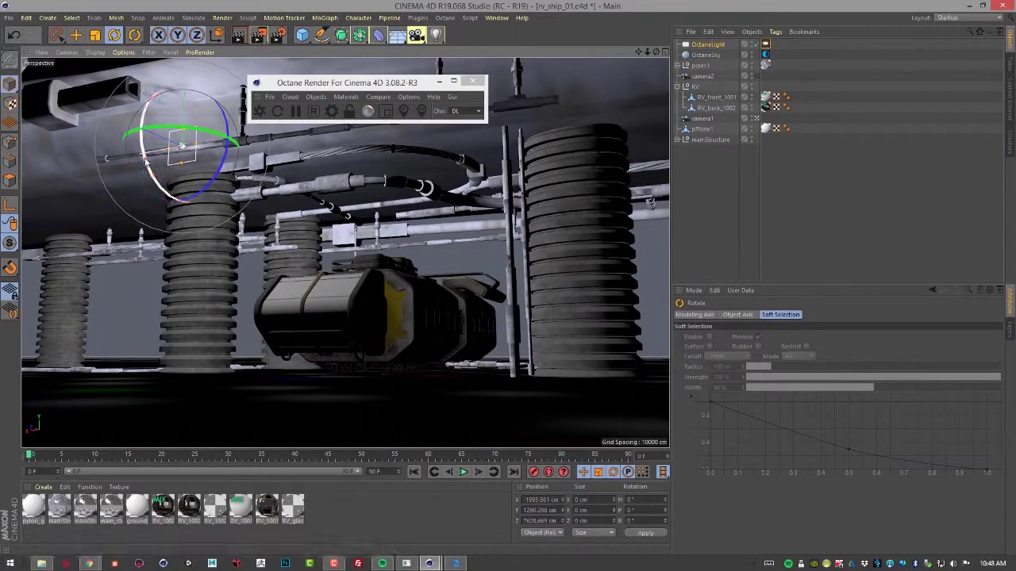
{"action": "left_click_drag", "start_coordinate": [145, 162], "coordinate": [165, 96]}
{"action": "middle_click_drag", "start_coordinate": [299, 292], "coordinate": [343, 377], "text": "alt"}
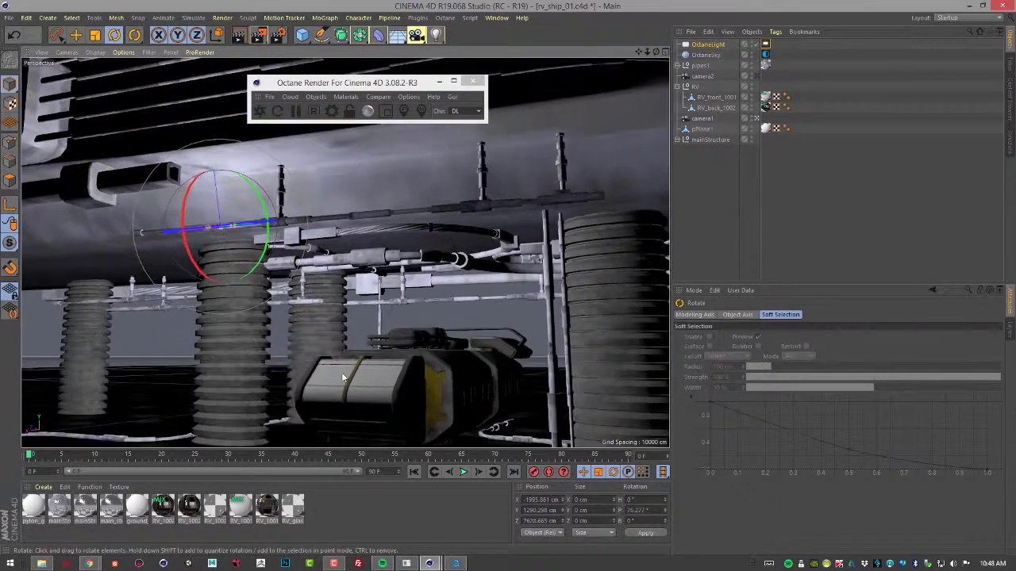
{"action": "right_click_drag", "start_coordinate": [343, 378], "coordinate": [268, 328], "text": "alt"}
{"action": "left_click_drag", "start_coordinate": [221, 240], "coordinate": [241, 349]}
{"action": "left_click_drag", "start_coordinate": [217, 256], "coordinate": [223, 309]}
{"action": "right_click_drag", "start_coordinate": [381, 340], "coordinate": [301, 356], "text": "alt"}
{"action": "left_click_drag", "start_coordinate": [301, 356], "coordinate": [307, 359], "text": "alt"}
{"action": "middle_click_drag", "start_coordinate": [307, 358], "coordinate": [319, 341], "text": "alt"}
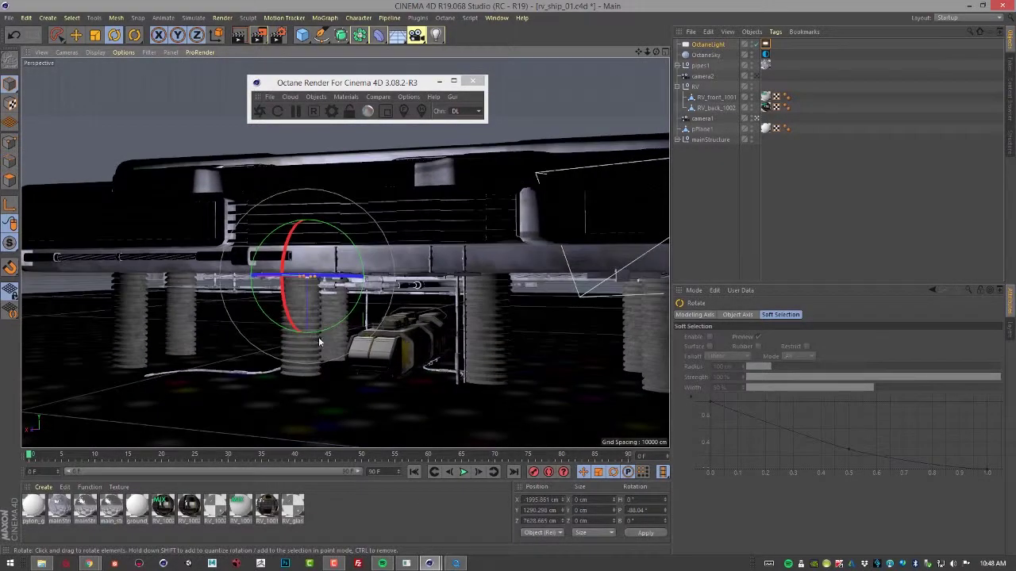
{"action": "left_click_drag", "start_coordinate": [319, 343], "coordinate": [281, 275], "text": "alt"}
{"action": "left_click_drag", "start_coordinate": [286, 238], "coordinate": [297, 317]}
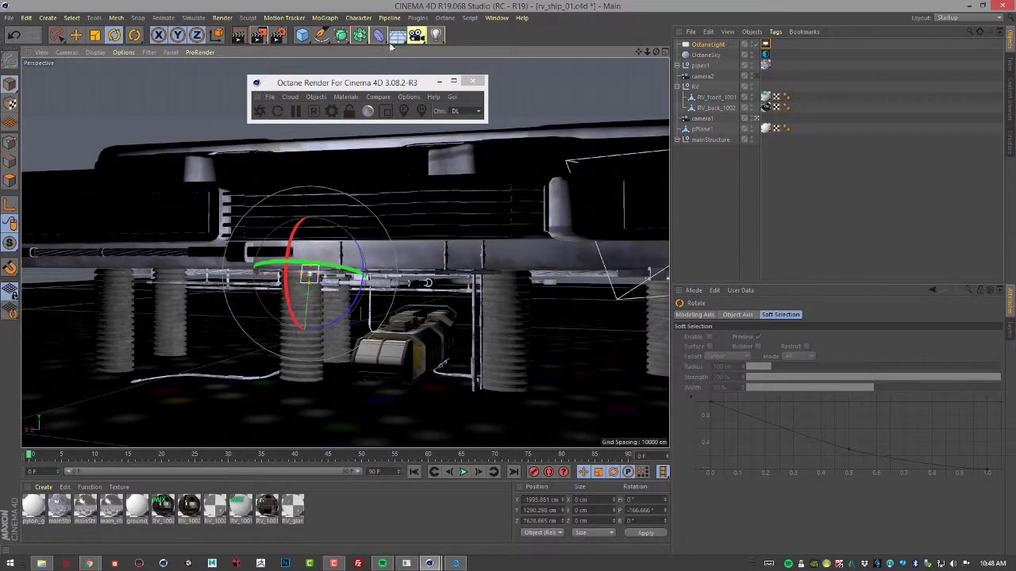
Start a live render in the Octane Live Viewer and turn the light to a pitch of about -95°
{"action": "left_click", "coordinate": [444, 18]}
{"action": "left_click", "coordinate": [468, 45]}
{"action": "left_click", "coordinate": [220, 162]}
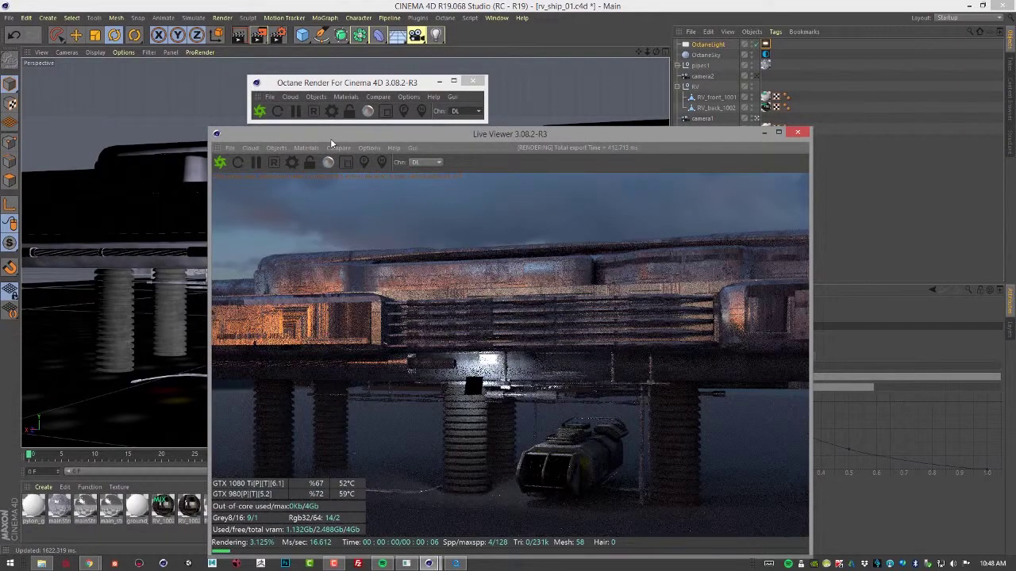
{"action": "left_click_drag", "start_coordinate": [330, 138], "coordinate": [509, 107]}
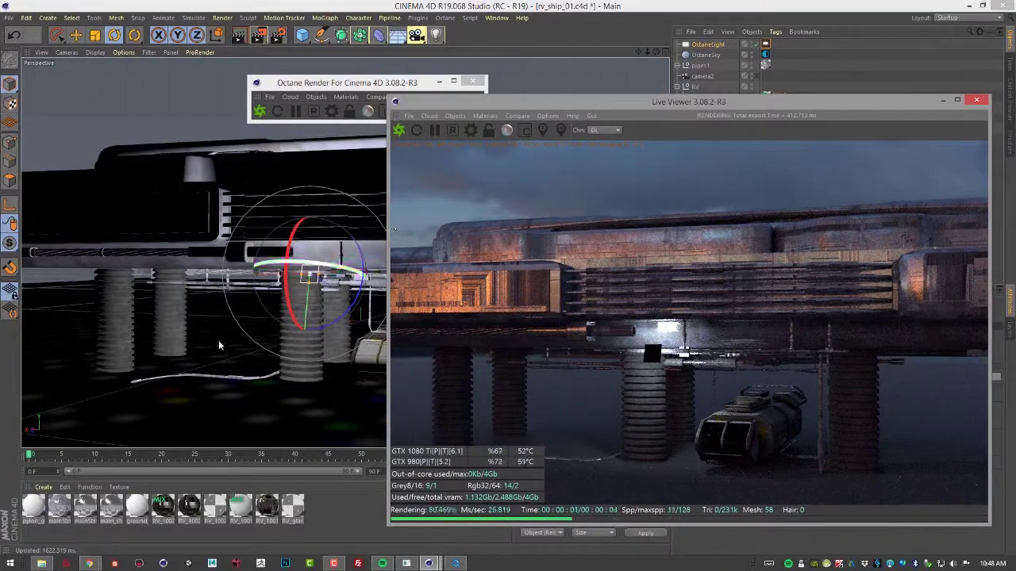
{"action": "left_click_drag", "start_coordinate": [290, 236], "coordinate": [331, 188]}
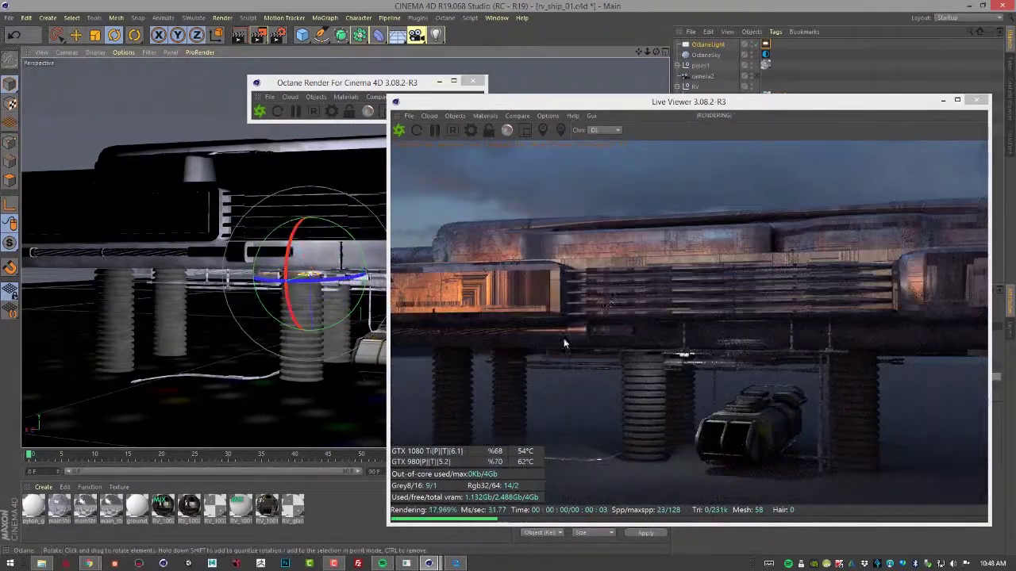
Lower the light and shift it toward the front of the vehicle, to about X -2704, Y 753, Z 7603 cm
{"action": "left_click", "coordinate": [76, 35]}
{"action": "left_click_drag", "start_coordinate": [313, 363], "coordinate": [334, 348]}
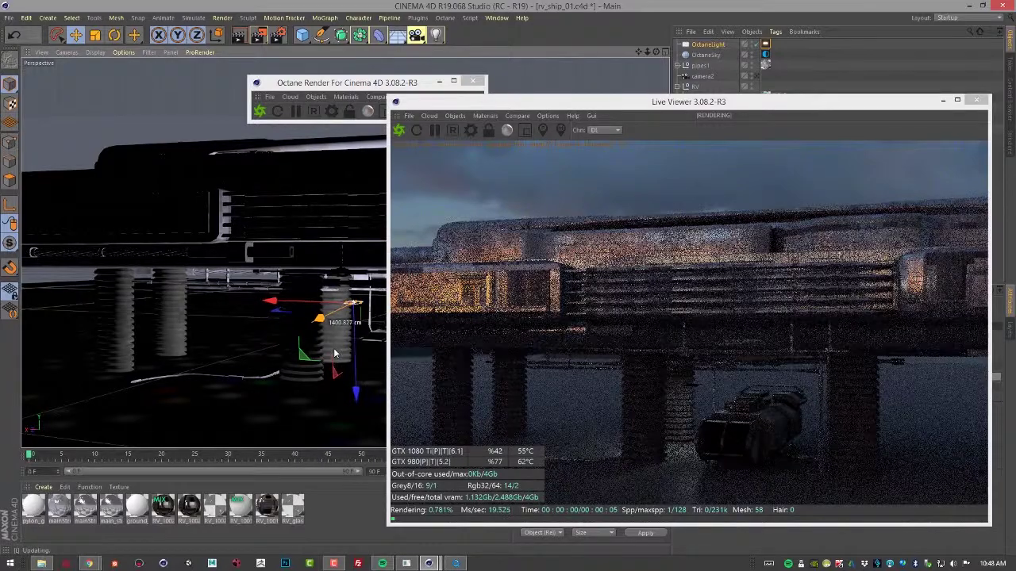
{"action": "left_click_drag", "start_coordinate": [533, 109], "coordinate": [711, 117]}
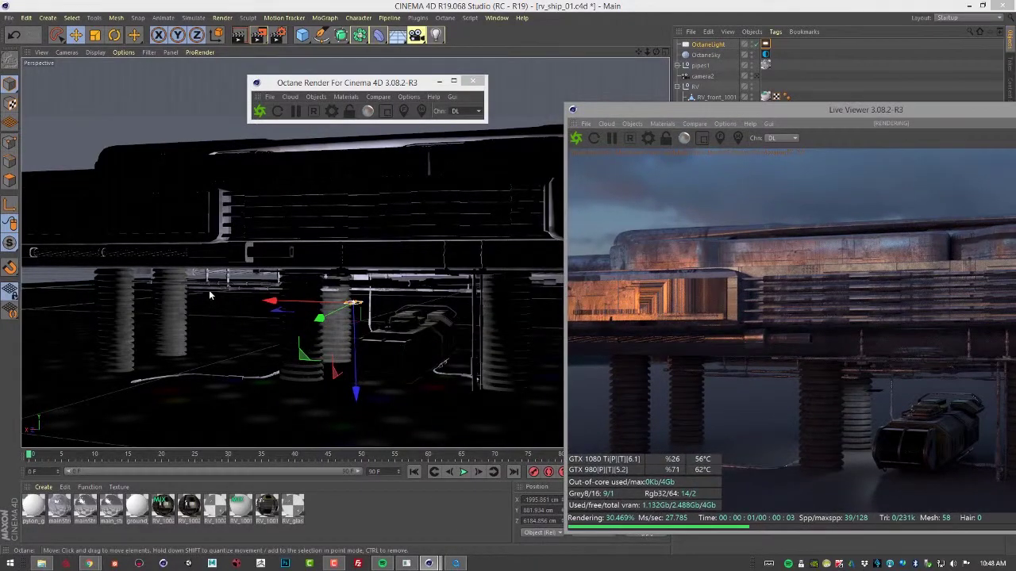
{"action": "left_click_drag", "start_coordinate": [269, 302], "coordinate": [347, 356]}
Raise the light above the vehicle's front to about Y 1059 cm and adjust its depth to about Z 7710 cm
{"action": "right_click_drag", "start_coordinate": [332, 359], "coordinate": [410, 369], "text": "alt"}
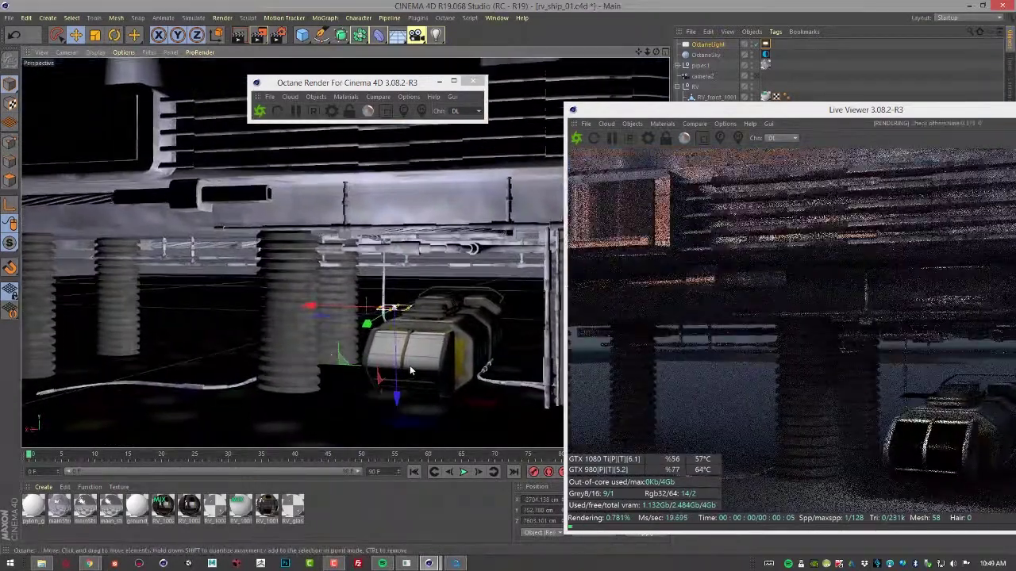
{"action": "middle_click_drag", "start_coordinate": [410, 370], "coordinate": [328, 316], "text": "alt"}
{"action": "right_click_drag", "start_coordinate": [312, 317], "coordinate": [359, 343], "text": "alt"}
{"action": "scroll", "coordinate": [360, 343], "scroll_direction": "up", "scroll_amount": 3}
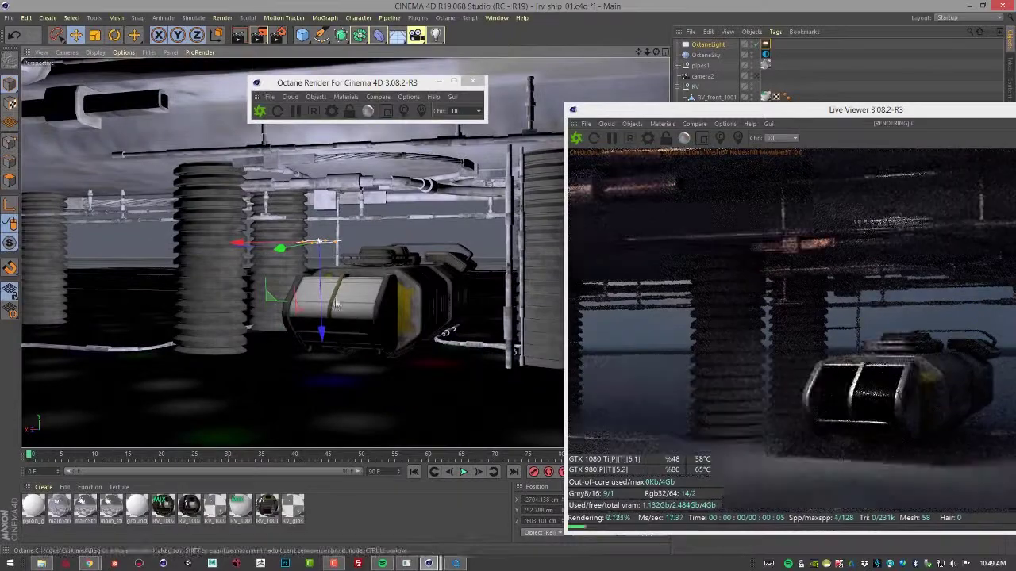
{"action": "left_click_drag", "start_coordinate": [322, 337], "coordinate": [320, 277]}
{"action": "left_click_drag", "start_coordinate": [276, 179], "coordinate": [270, 181]}
Load TopPost.IES as the distribution texture in the light's Octane LightTag
{"action": "left_click_drag", "start_coordinate": [827, 111], "coordinate": [296, 35]}
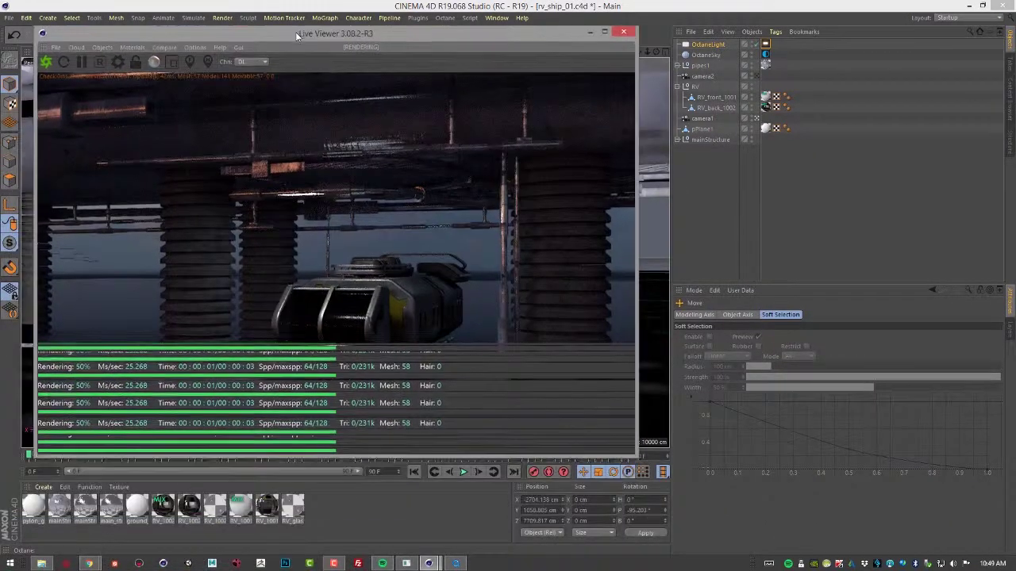
{"action": "left_click", "coordinate": [765, 44]}
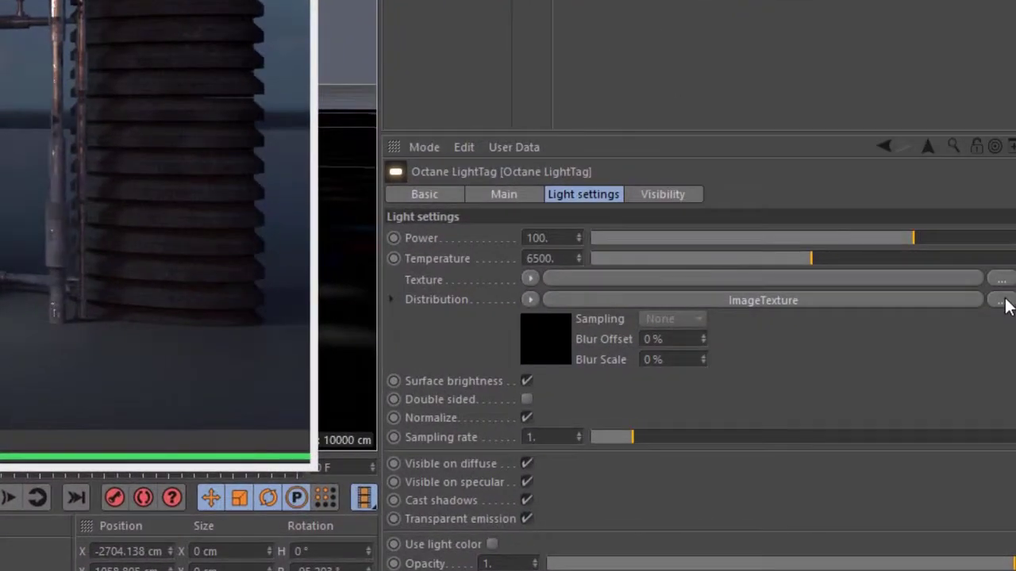
{"action": "left_click", "coordinate": [993, 369]}
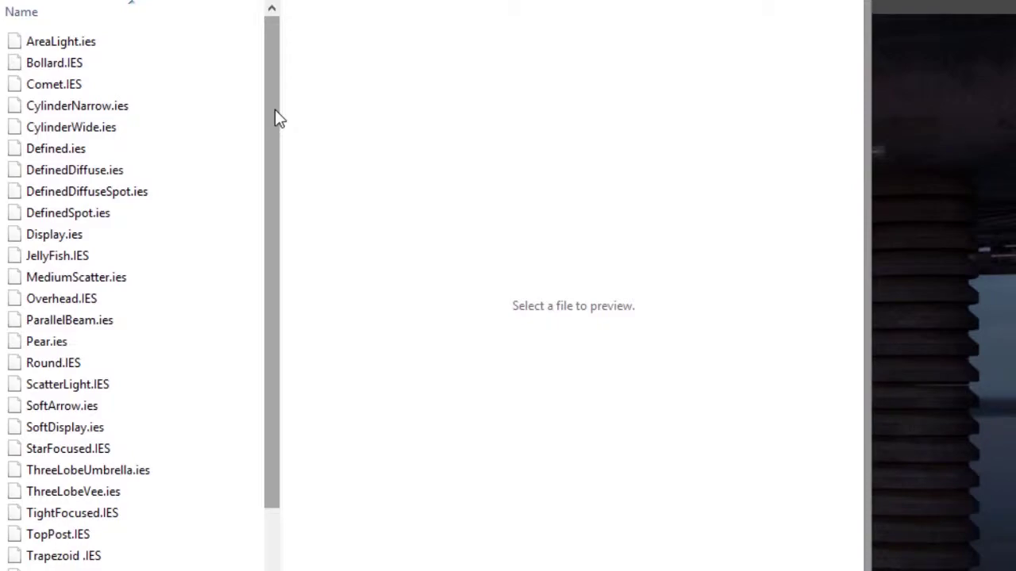
{"action": "scroll", "coordinate": [100, 461], "scroll_direction": "down", "scroll_amount": 2}
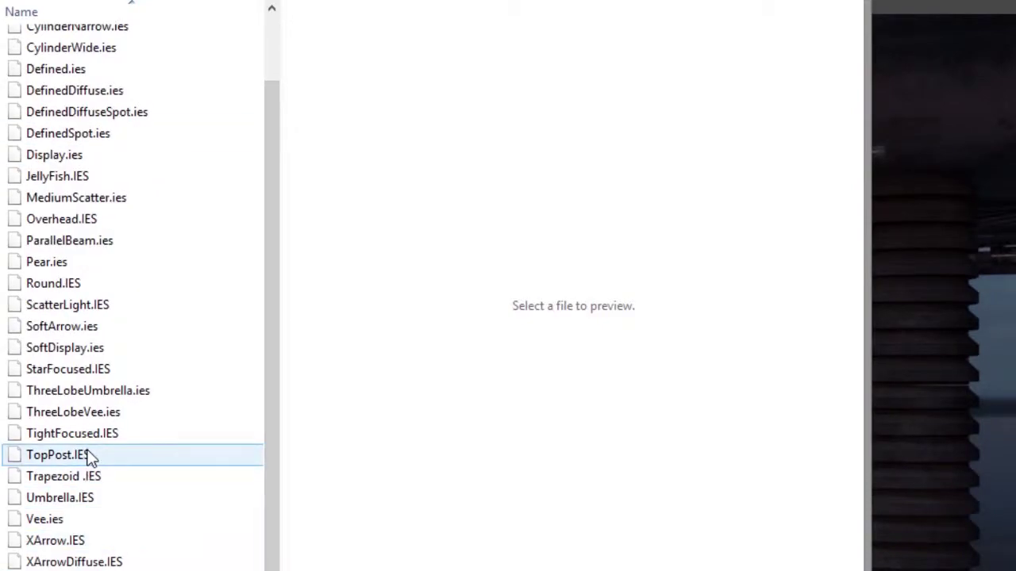
{"action": "left_click", "coordinate": [88, 453]}
{"action": "key", "text": "Return"}
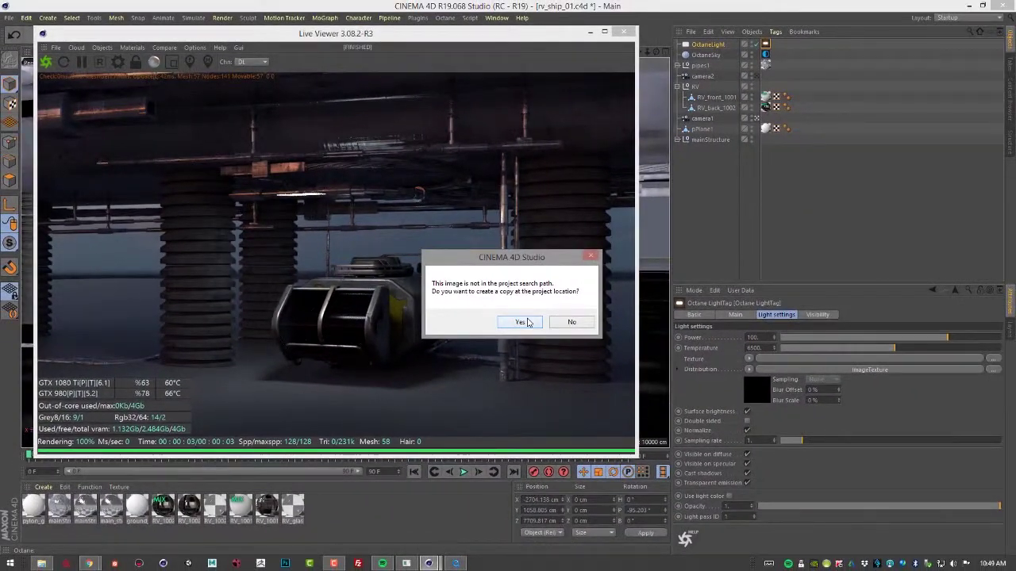
{"action": "left_click", "coordinate": [803, 495]}
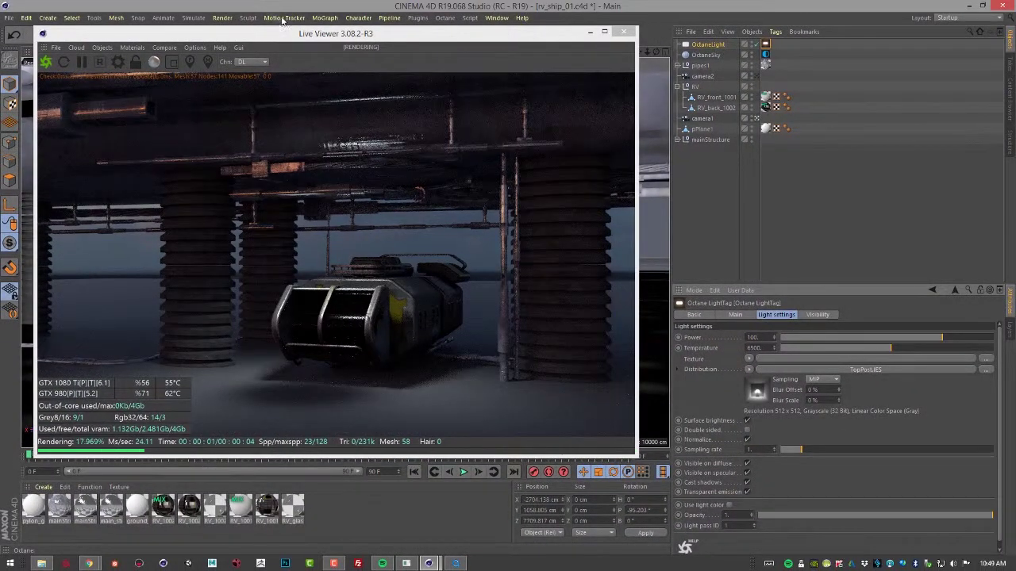
Move the light further out in front of the vehicle, to about Z 7950 cm, with the live render visible
{"action": "left_click_drag", "start_coordinate": [317, 33], "coordinate": [713, 62]}
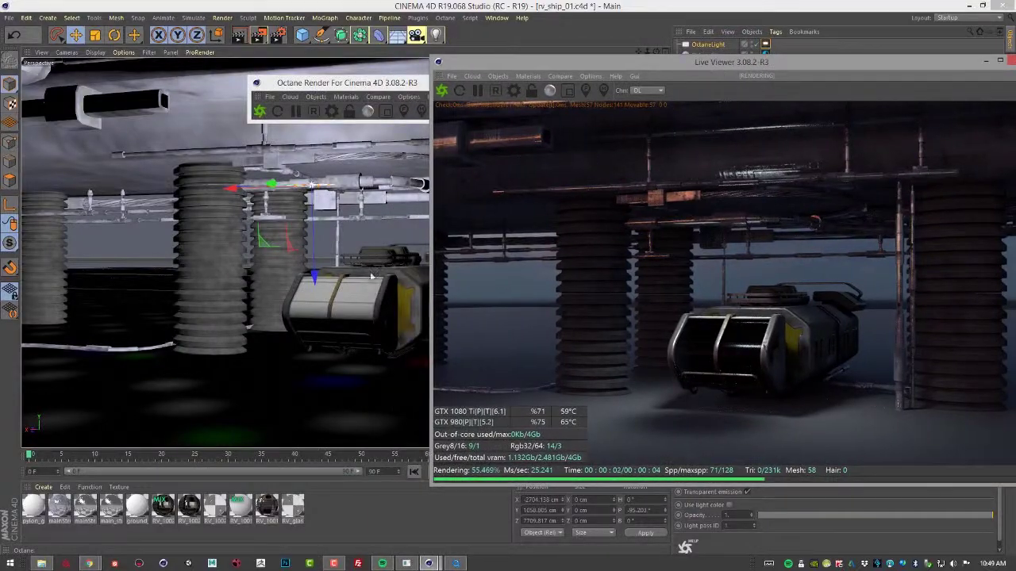
{"action": "left_click_drag", "start_coordinate": [270, 183], "coordinate": [251, 184]}
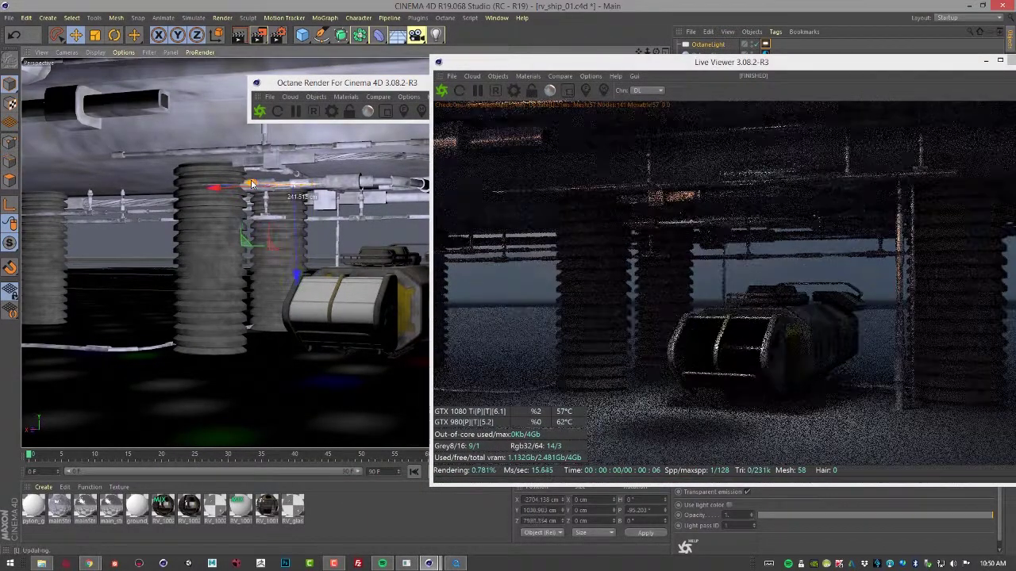
{"action": "left_click_drag", "start_coordinate": [257, 282], "coordinate": [235, 216], "text": "alt"}
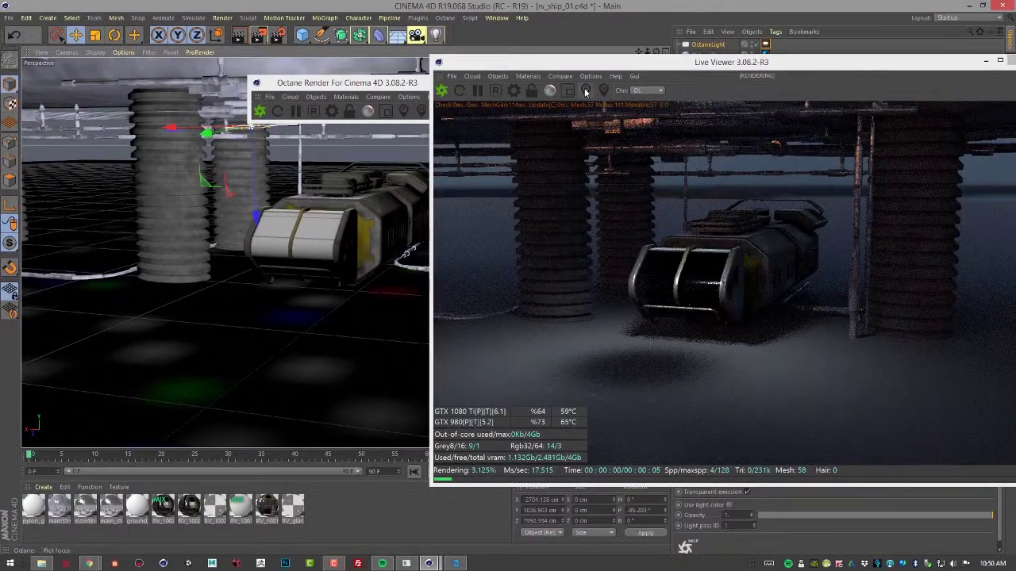
Replace the image in the light's distribution texture with JellyFish.IES and copy the file into the project location
{"action": "left_click_drag", "start_coordinate": [627, 62], "coordinate": [429, 53]}
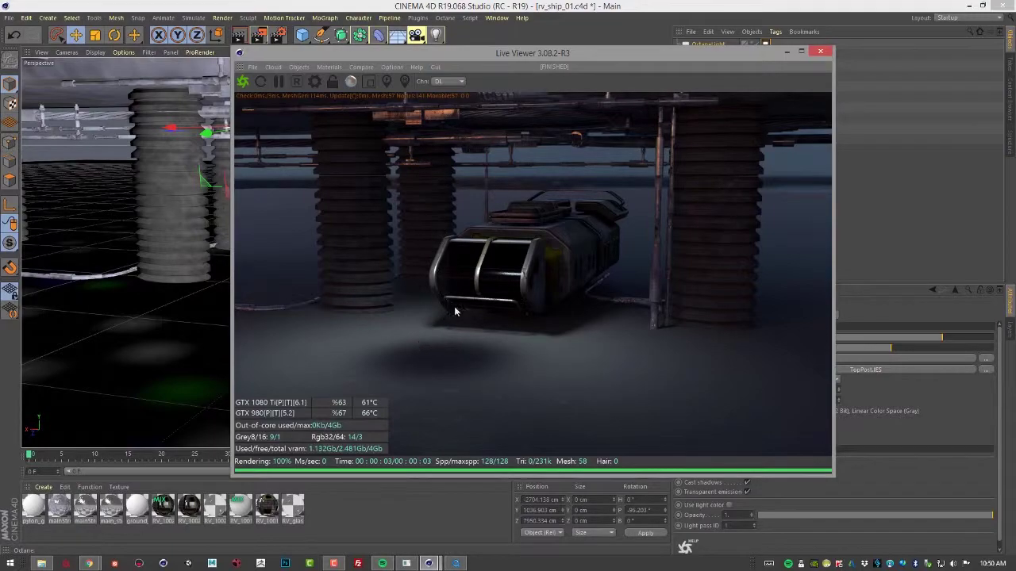
{"action": "left_click_drag", "start_coordinate": [490, 54], "coordinate": [305, 28]}
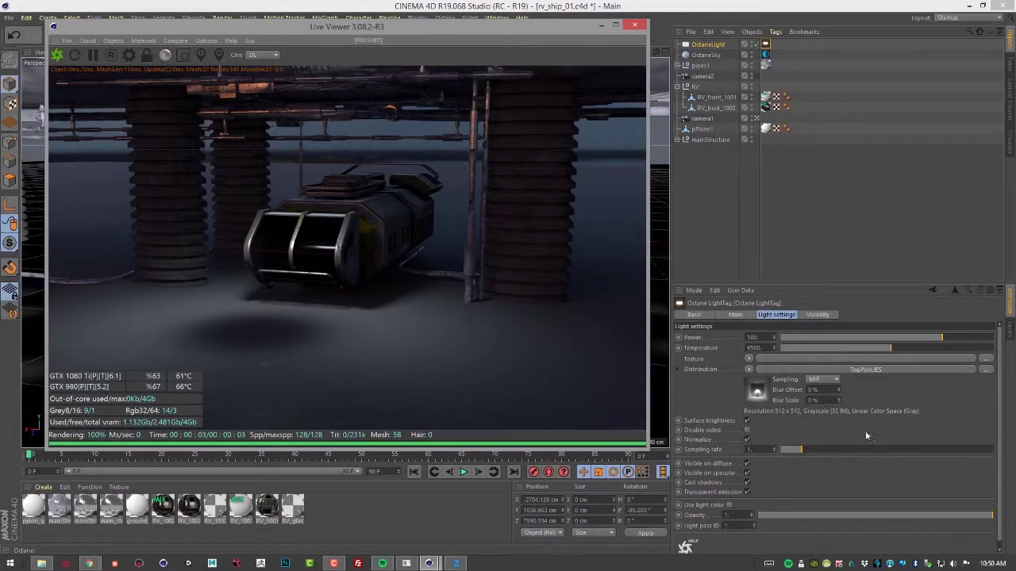
{"action": "left_click", "coordinate": [854, 369]}
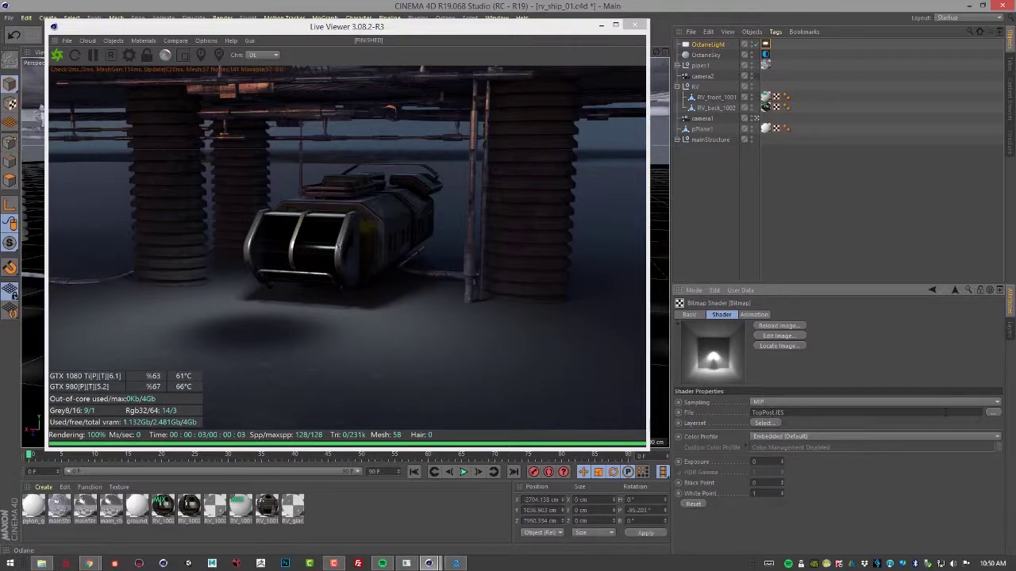
{"action": "left_click", "coordinate": [997, 416]}
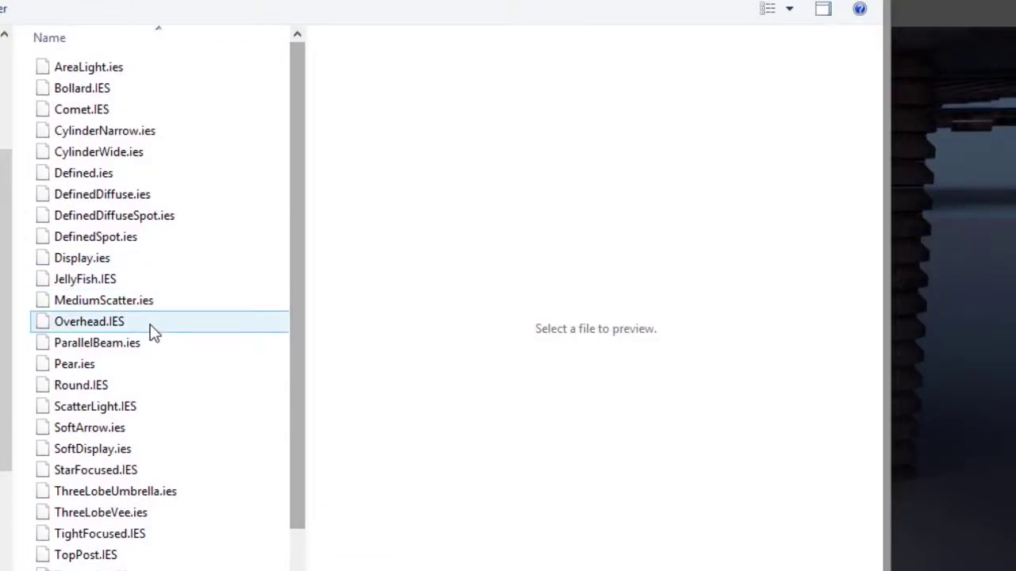
{"action": "left_click", "coordinate": [132, 279]}
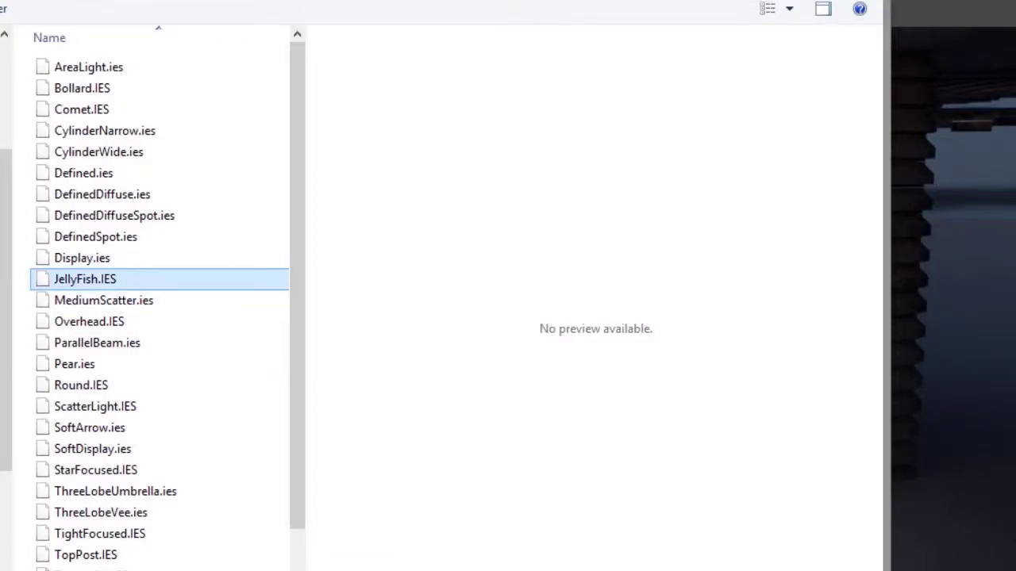
{"action": "key", "text": "Return"}
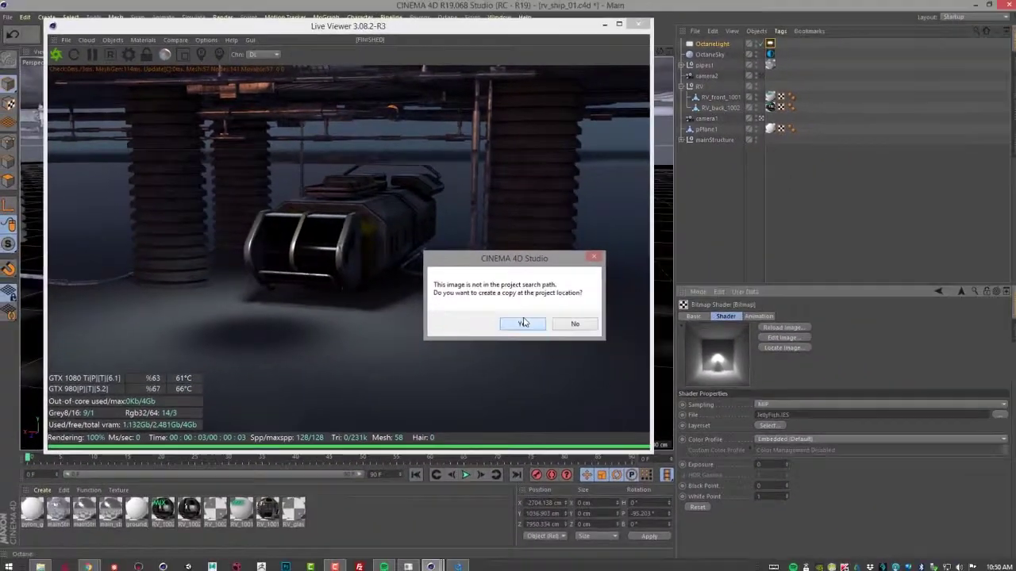
{"action": "left_click", "coordinate": [520, 326]}
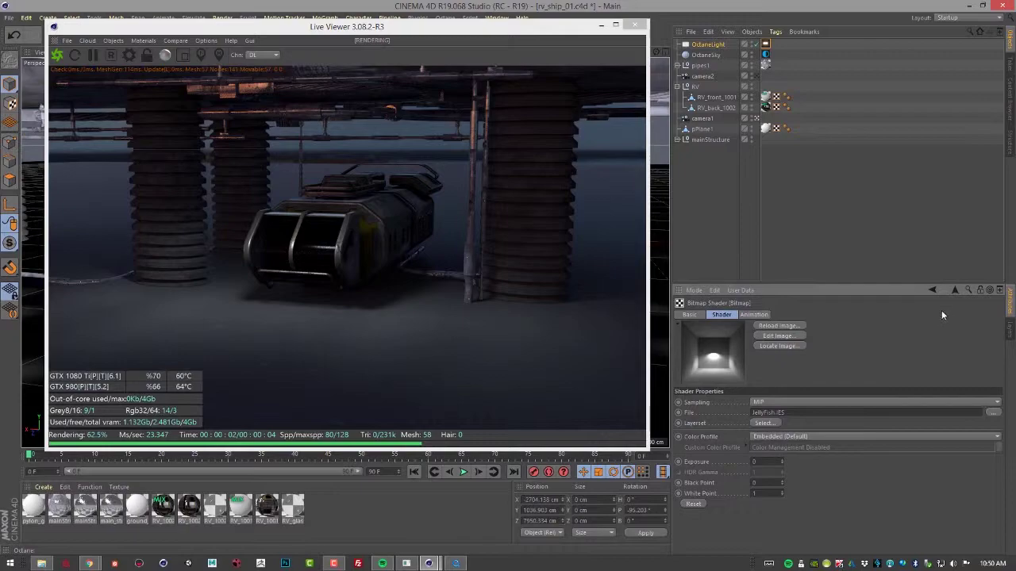
{"action": "left_click", "coordinate": [932, 290]}
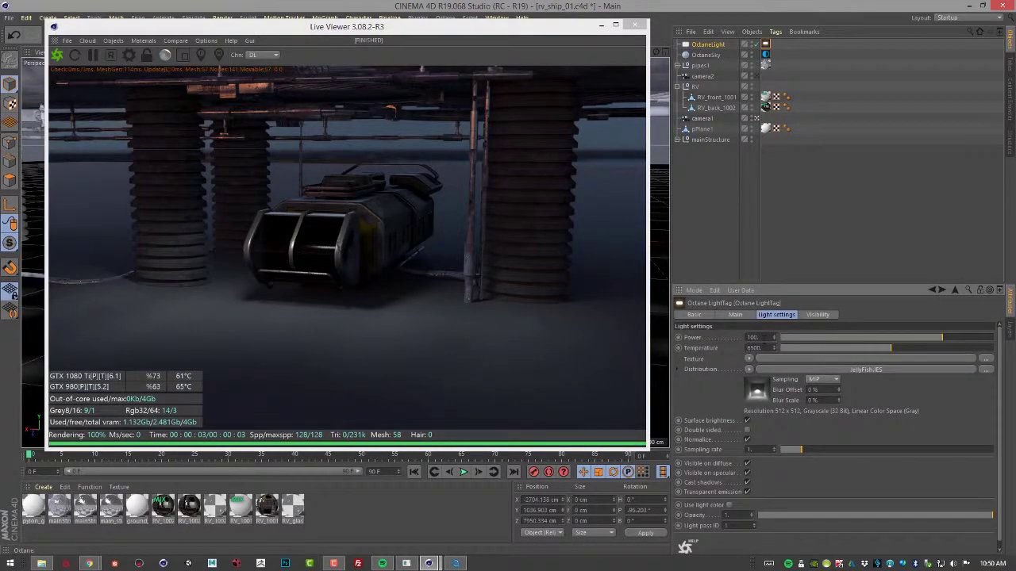
Set the light's power to 500 in the Octane LightTag and check the brighter setting in the live render
{"action": "left_click_drag", "start_coordinate": [764, 338], "coordinate": [669, 324]}
{"action": "type", "text": "500"}
{"action": "key", "text": "Return"}
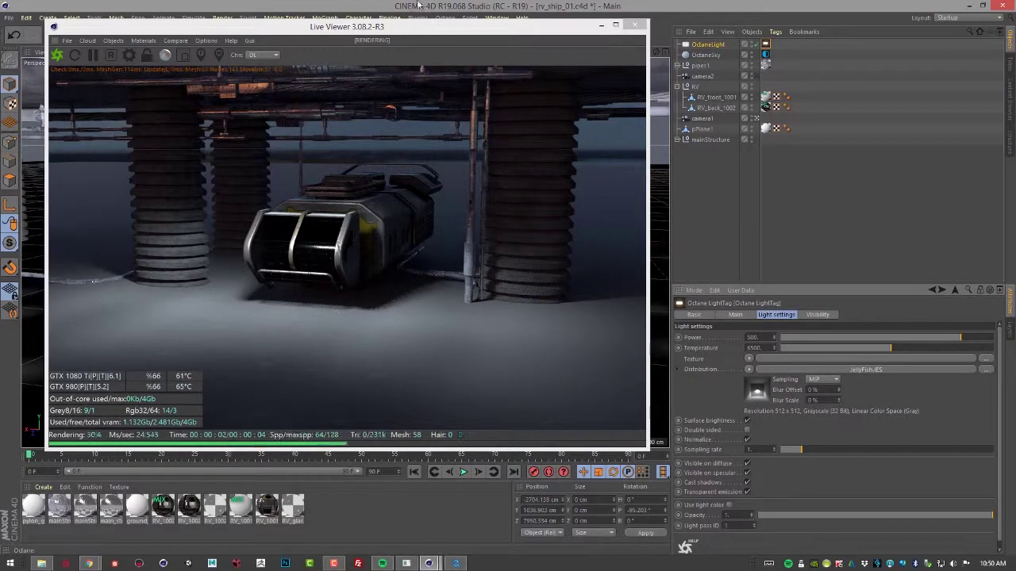
{"action": "left_click_drag", "start_coordinate": [408, 26], "coordinate": [592, 34]}
{"action": "left_click_drag", "start_coordinate": [215, 253], "coordinate": [208, 262], "text": "alt"}
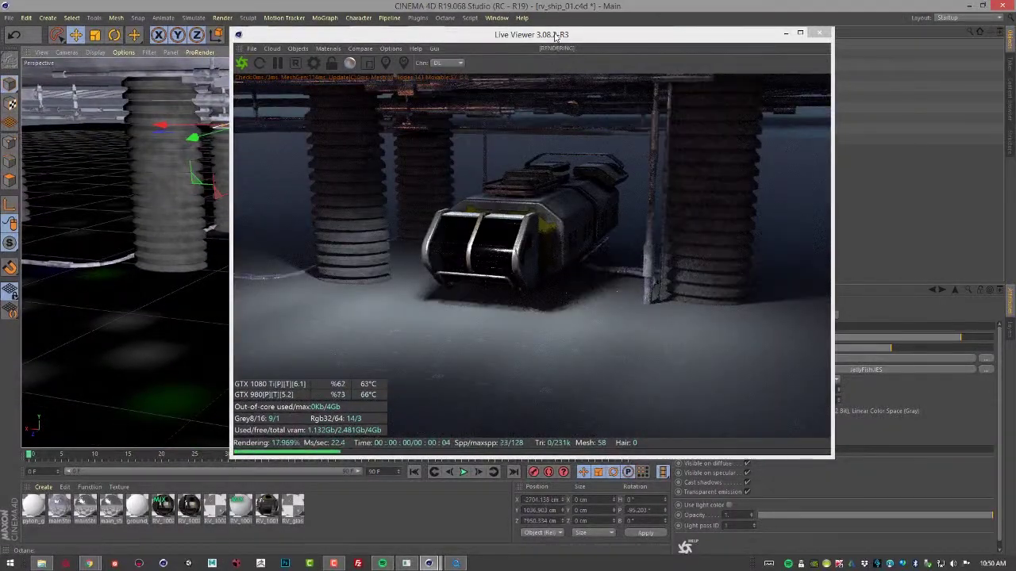
{"action": "left_click_drag", "start_coordinate": [516, 36], "coordinate": [313, 36]}
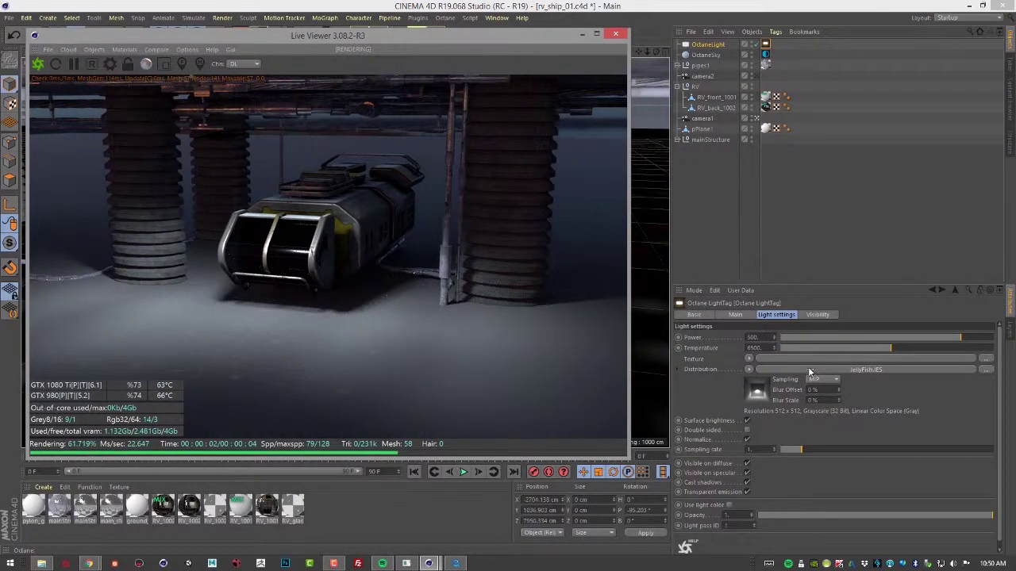
Warm the light's colour by lowering its temperature to about 3626 in the Octane LightTag
{"action": "left_click_drag", "start_coordinate": [880, 349], "coordinate": [854, 352]}
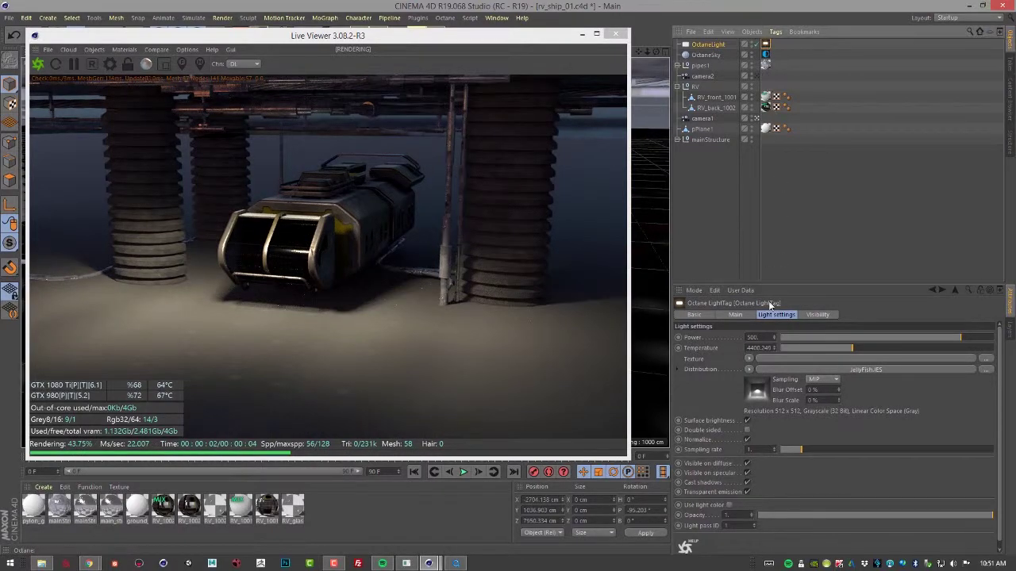
{"action": "left_click", "coordinate": [700, 314]}
{"action": "left_click", "coordinate": [731, 316]}
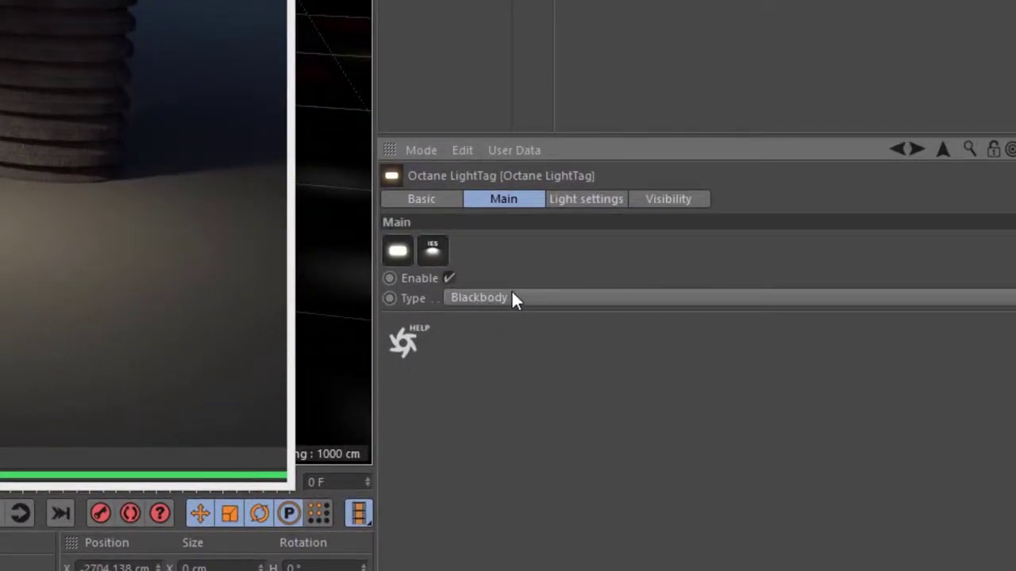
{"action": "left_click", "coordinate": [588, 198]}
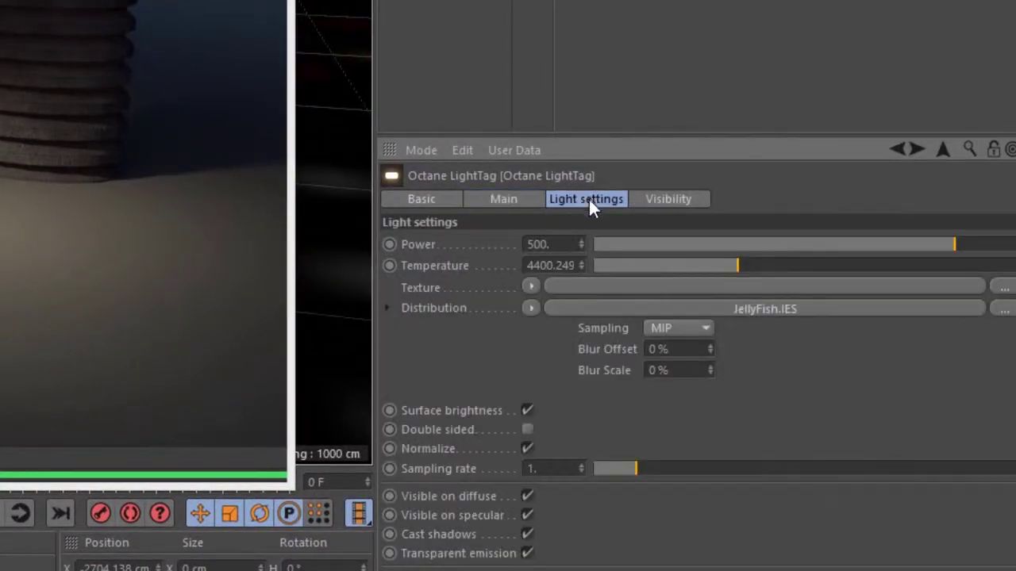
{"action": "left_click_drag", "start_coordinate": [739, 266], "coordinate": [709, 259]}
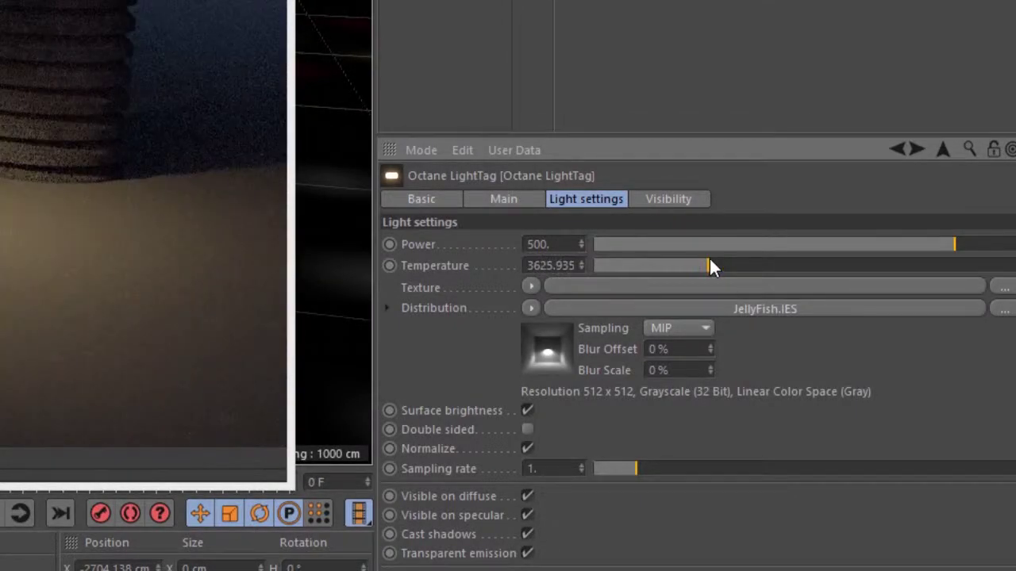
Keep the light type as Blackbody and load ParallelBeam.ies as the distribution texture, copying the file into the project location
{"action": "left_click", "coordinate": [487, 199]}
{"action": "left_click", "coordinate": [497, 295]}
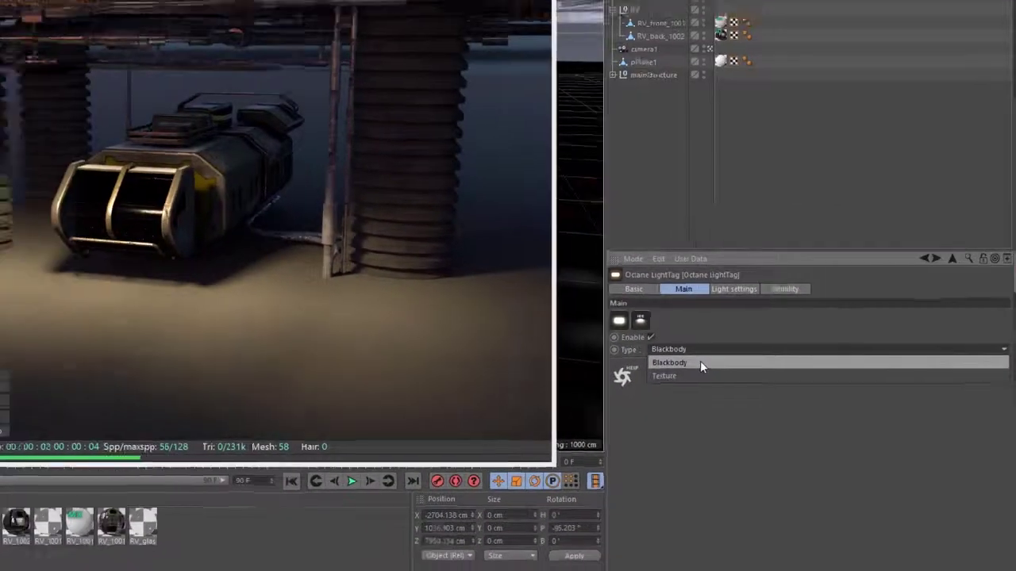
{"action": "left_click", "coordinate": [529, 320]}
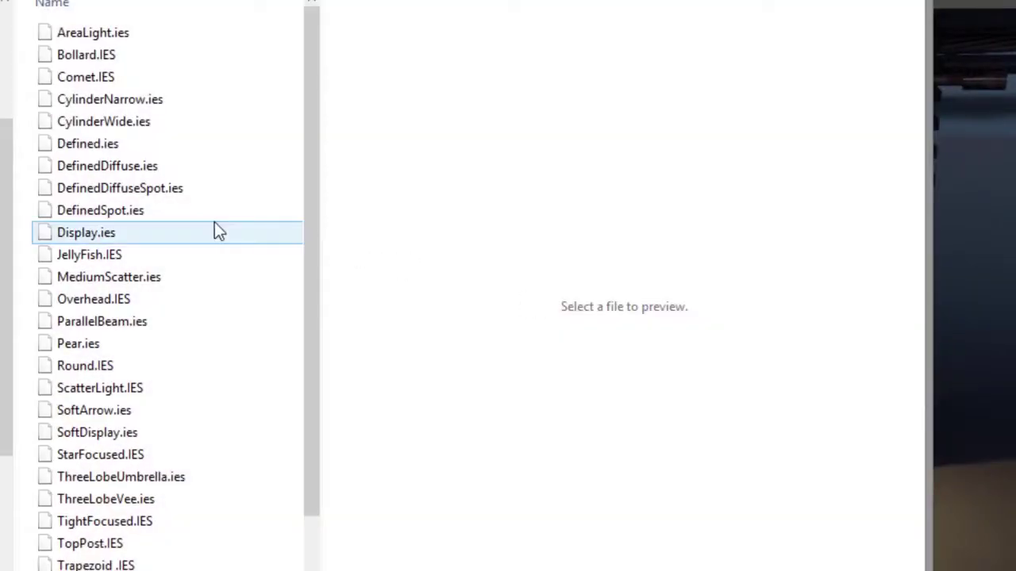
{"action": "left_click", "coordinate": [218, 320]}
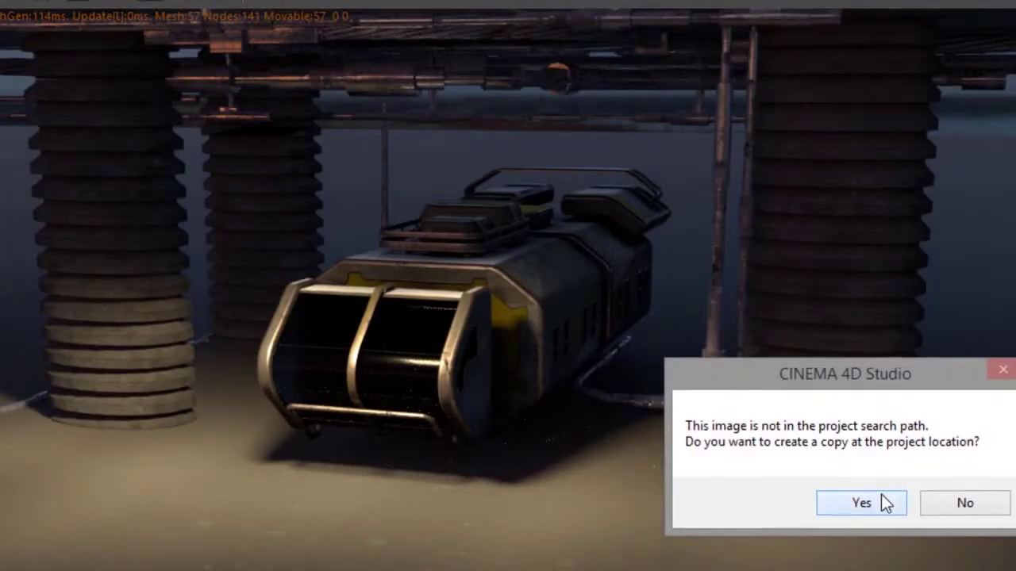
{"action": "left_click", "coordinate": [880, 500]}
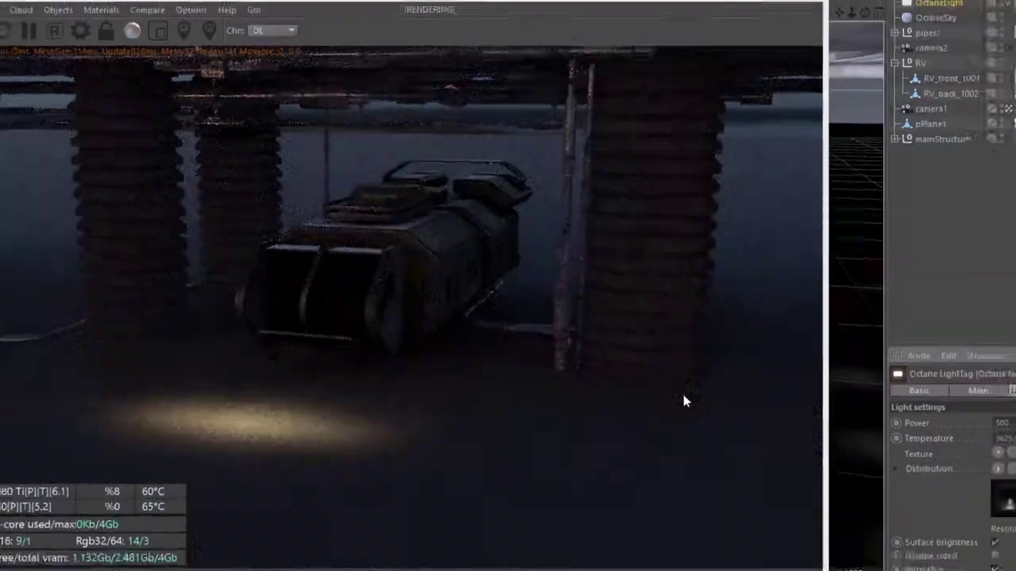
Lower the light to about Y 774 cm and pull it back over the vehicle's front to about Z 7431 cm
{"action": "left_click", "coordinate": [396, 46]}
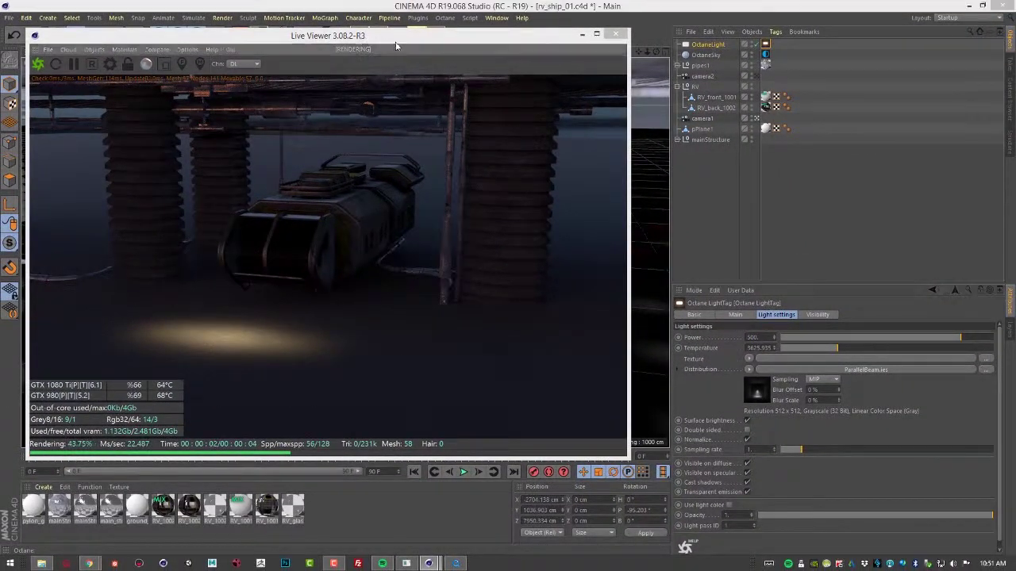
{"action": "left_click_drag", "start_coordinate": [396, 46], "coordinate": [751, 102]}
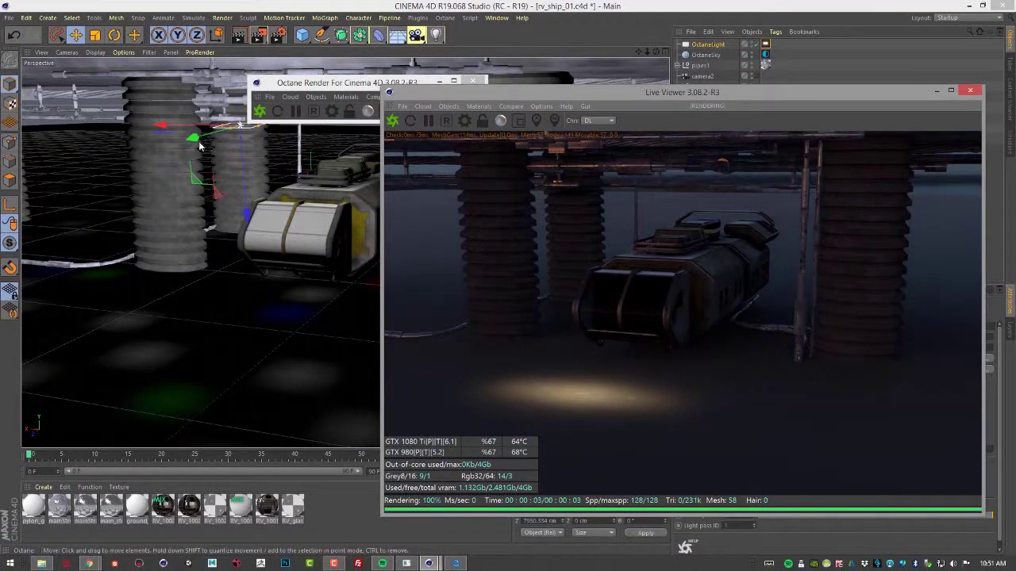
{"action": "left_click_drag", "start_coordinate": [247, 213], "coordinate": [246, 186]}
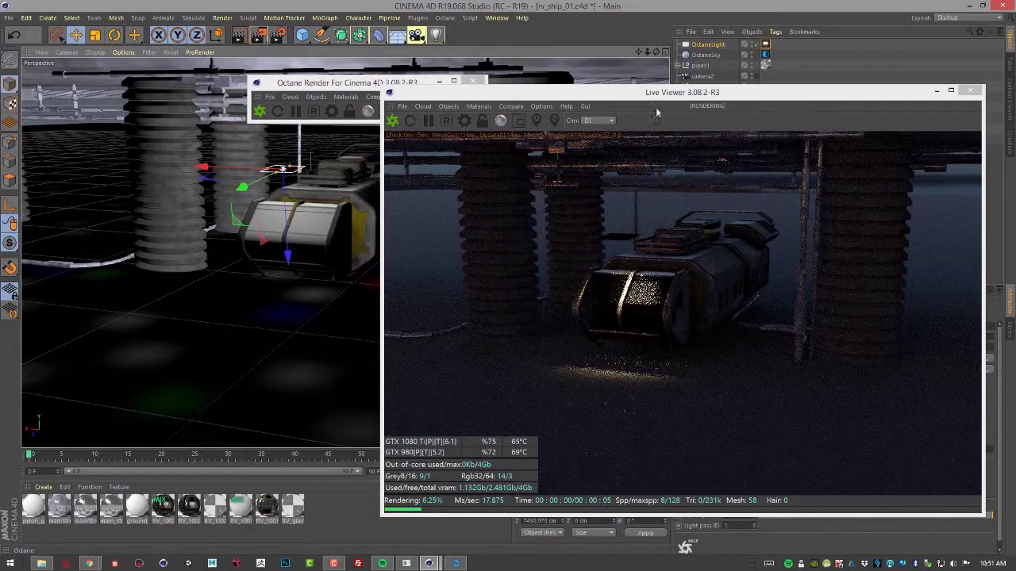
Shift the light forward, away from the vehicle's front, to about Y 754 cm and Z 7651 cm, and check the live render
{"action": "mouse_move", "coordinate": [680, 93]}
{"action": "left_mouse_down"}
{"action": "mouse_move", "coordinate": [644, 100]}
{"action": "mouse_move", "coordinate": [684, 82]}
{"action": "left_mouse_up"}
{"action": "left_click_drag", "start_coordinate": [203, 268], "coordinate": [255, 281], "text": "alt"}
{"action": "right_click_drag", "start_coordinate": [255, 281], "coordinate": [277, 298], "text": "alt"}
{"action": "middle_click_drag", "start_coordinate": [278, 299], "coordinate": [199, 353], "text": "alt"}
{"action": "right_click_drag", "start_coordinate": [200, 353], "coordinate": [259, 354], "text": "alt"}
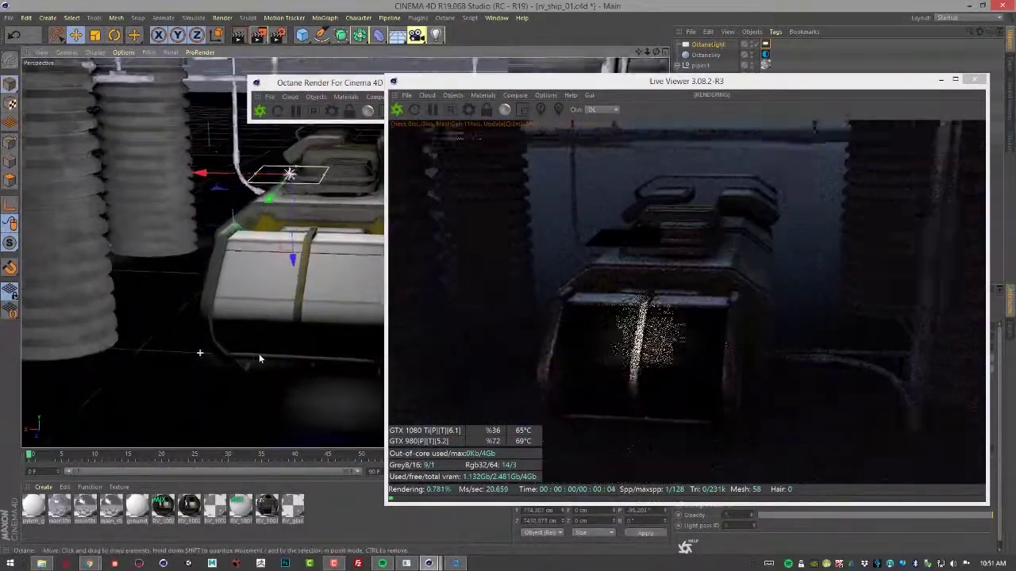
{"action": "left_click_drag", "start_coordinate": [258, 359], "coordinate": [176, 274], "text": "alt"}
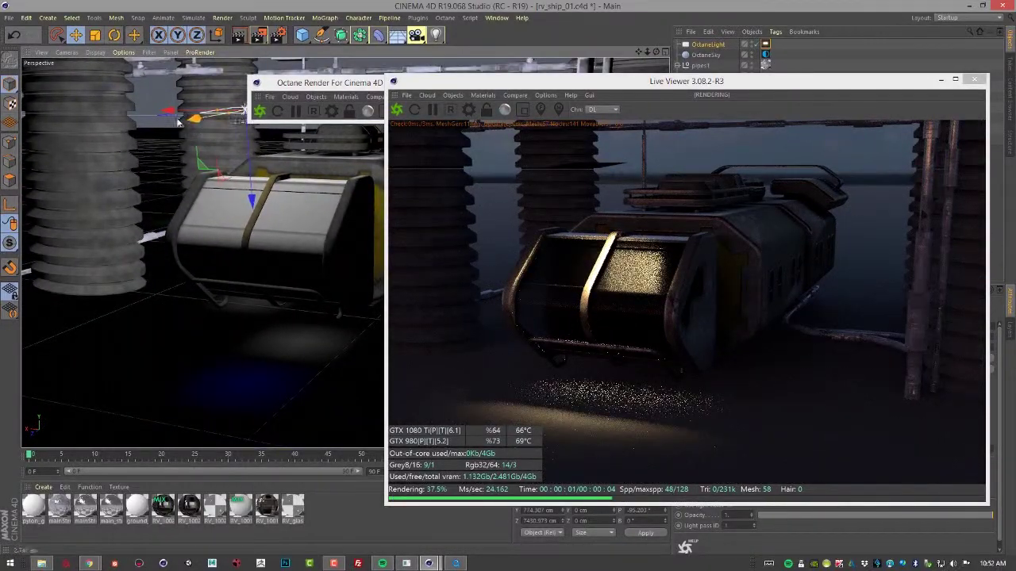
{"action": "left_click_drag", "start_coordinate": [178, 120], "coordinate": [137, 125]}
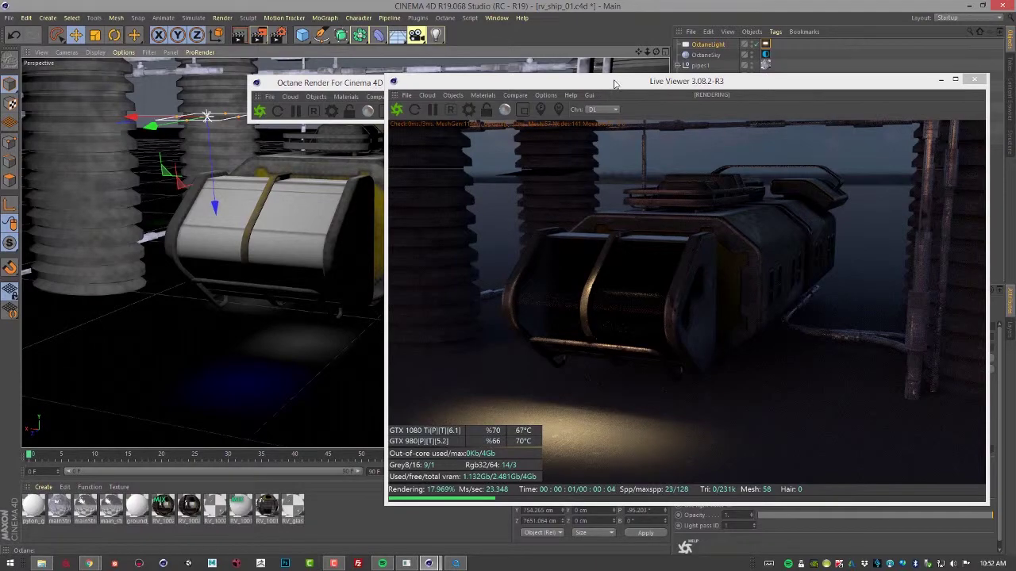
{"action": "left_click_drag", "start_coordinate": [615, 82], "coordinate": [414, 39]}
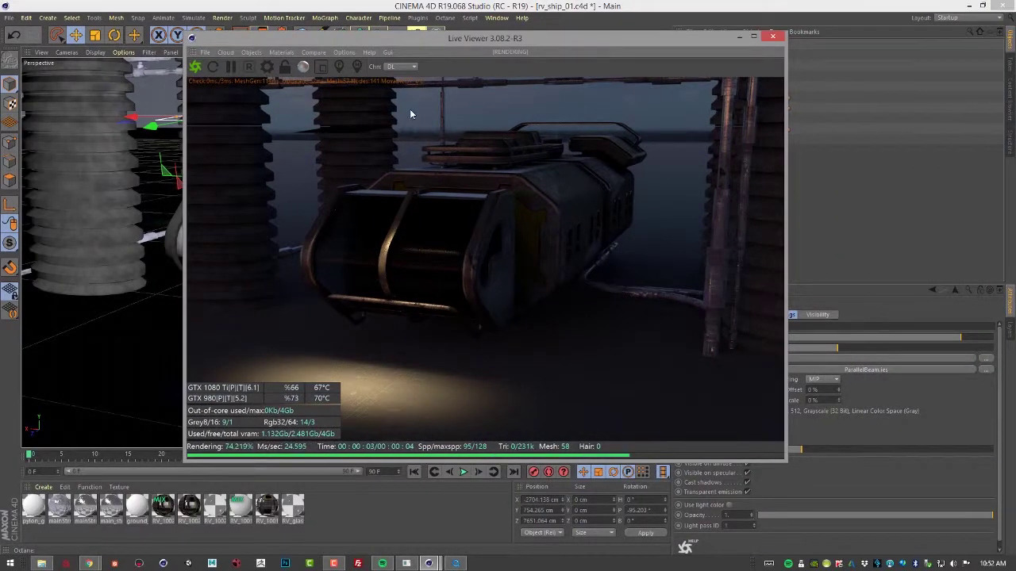